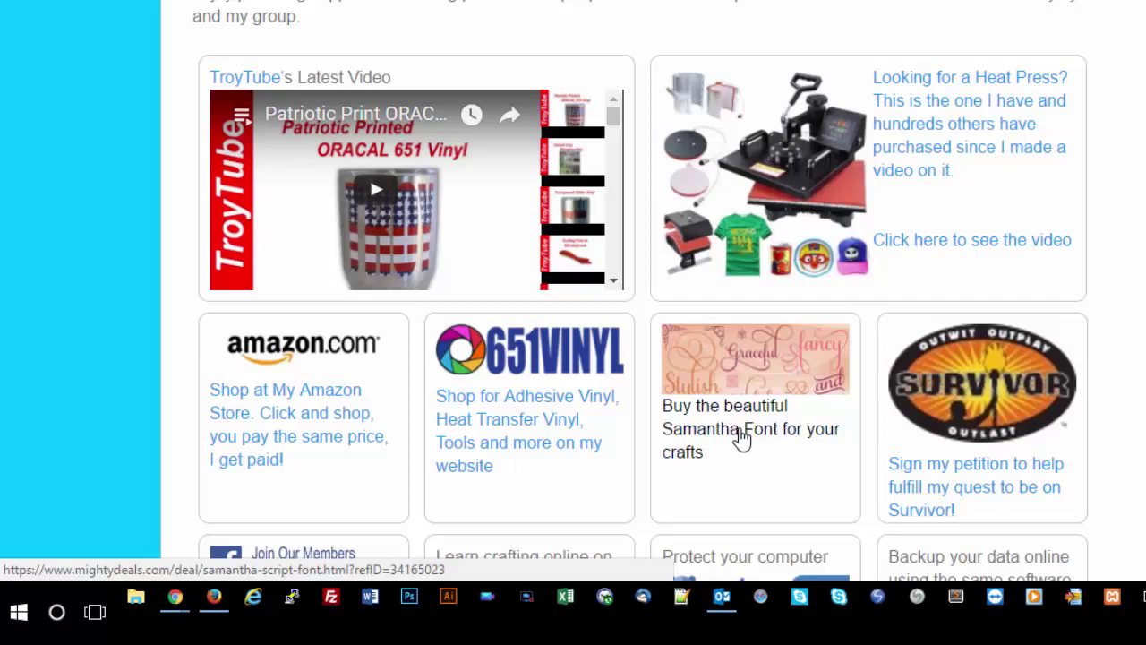
Open the $17 Beautiful Samantha Script Font deal on MightyDeals and dismiss the free-fonts popup
scroll(767, 430, down, 4)
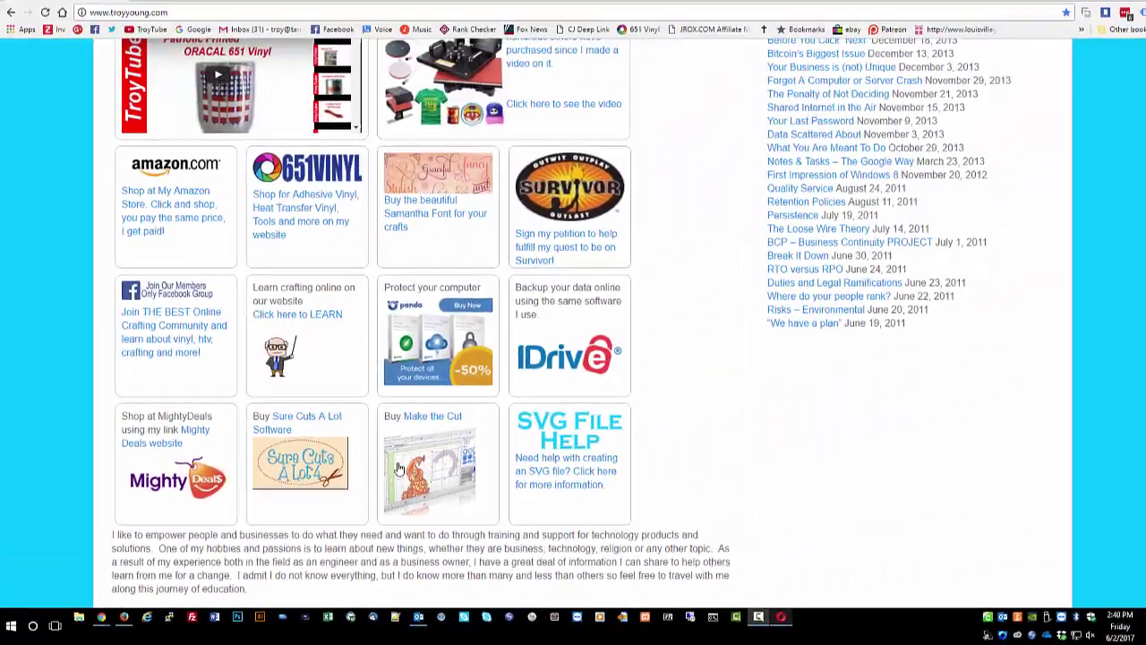
scroll(573, 412, up, 4)
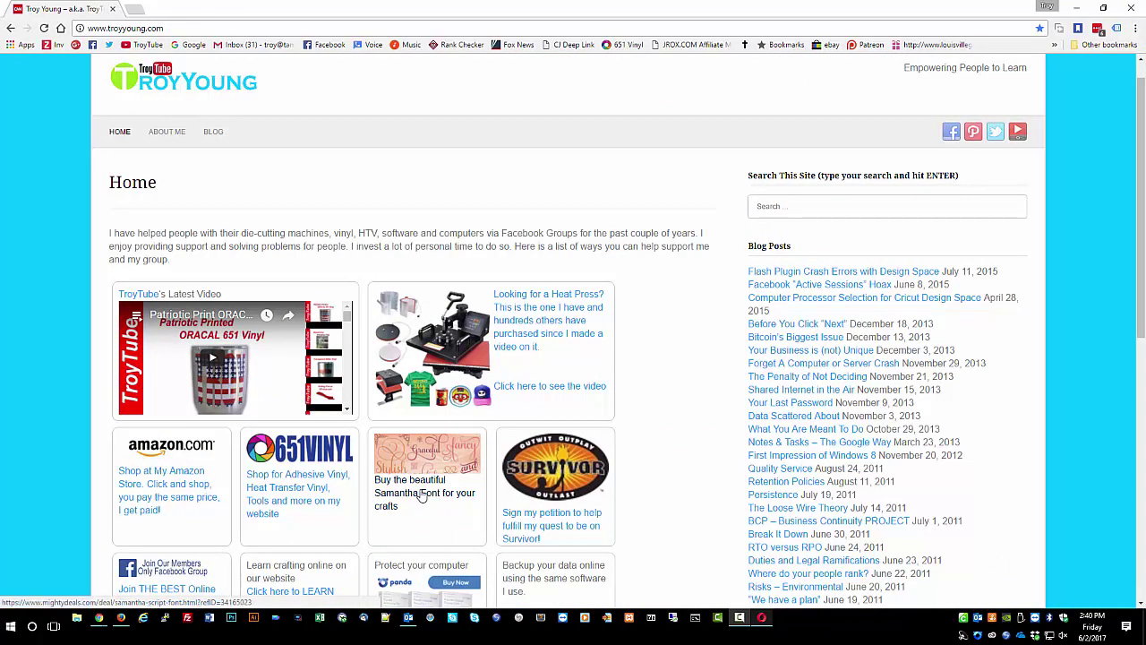
click(421, 495)
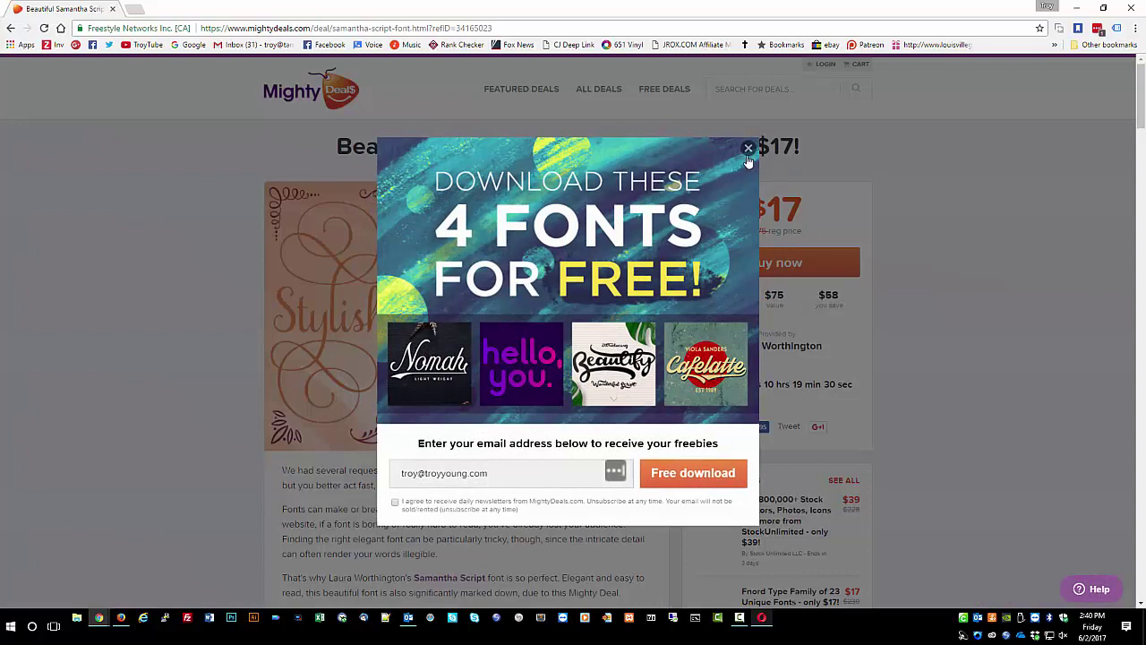
click(749, 154)
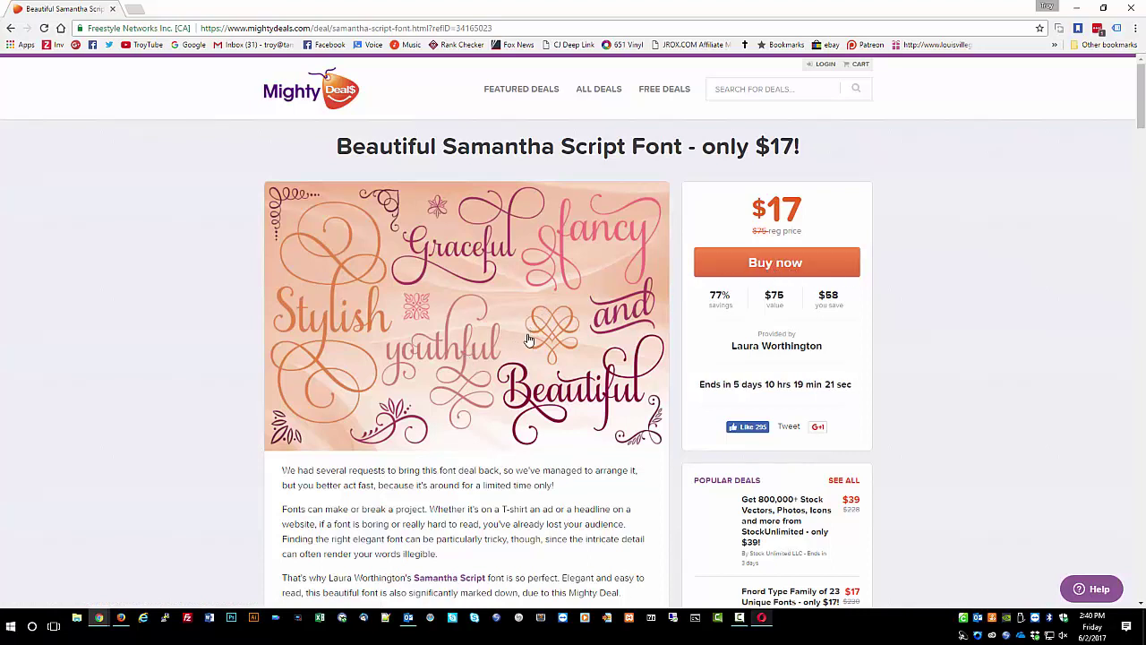
Extract the desktop Samantha-Script-Family zip with 7-Zip into a Samantha-Script-Family folder
double_click(784, 8)
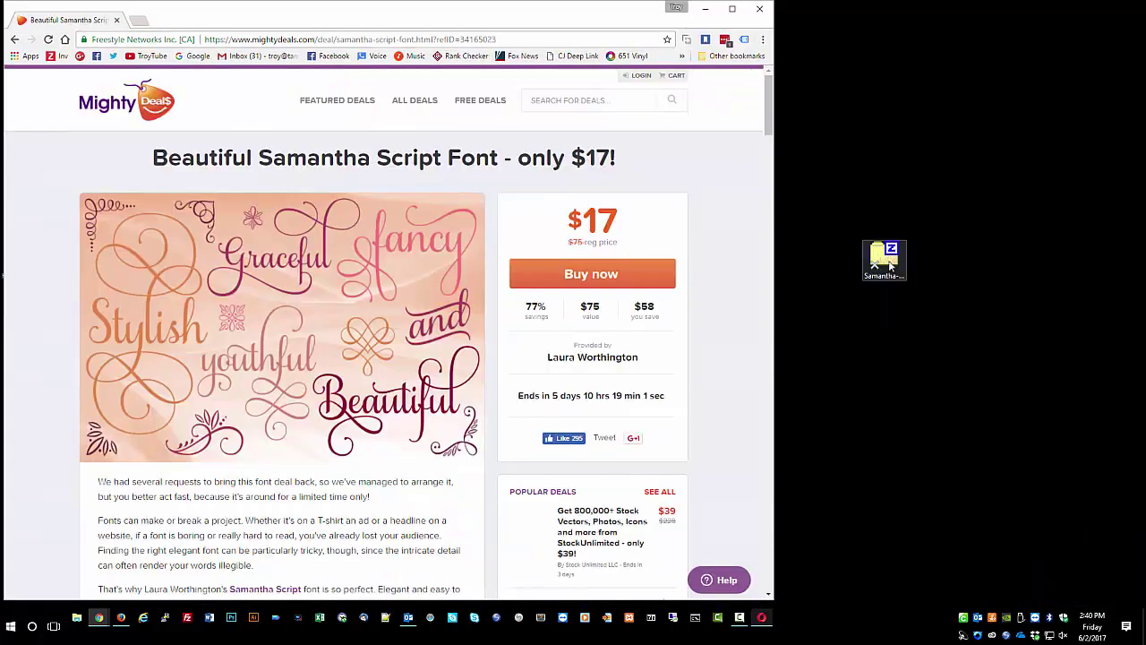
click(889, 267)
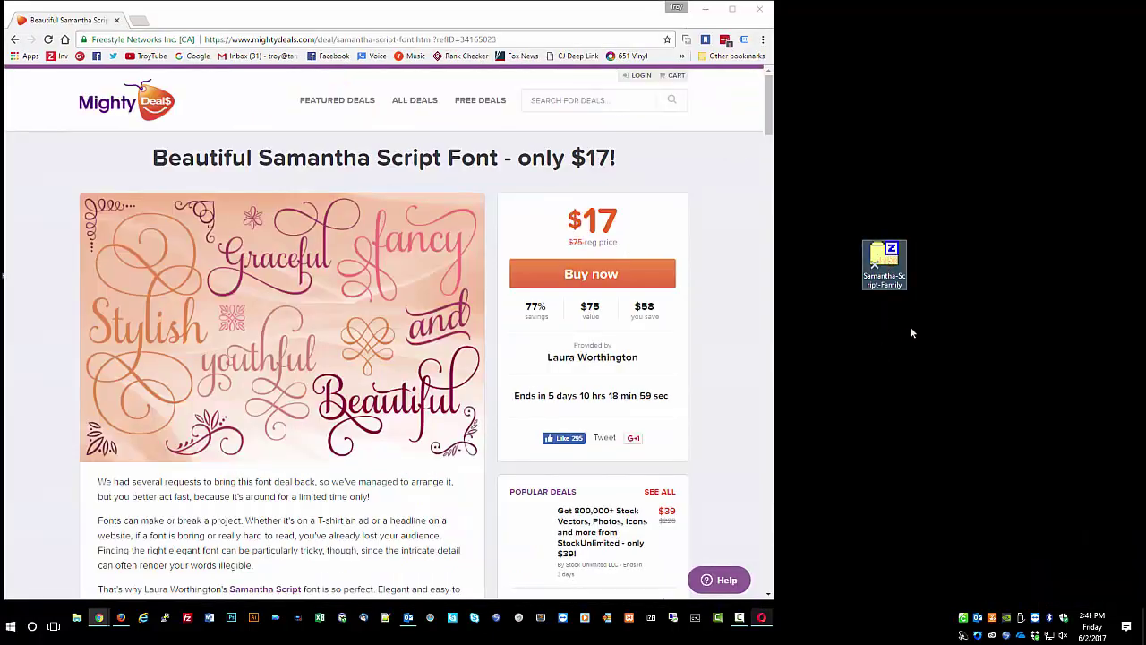
right_click(886, 257)
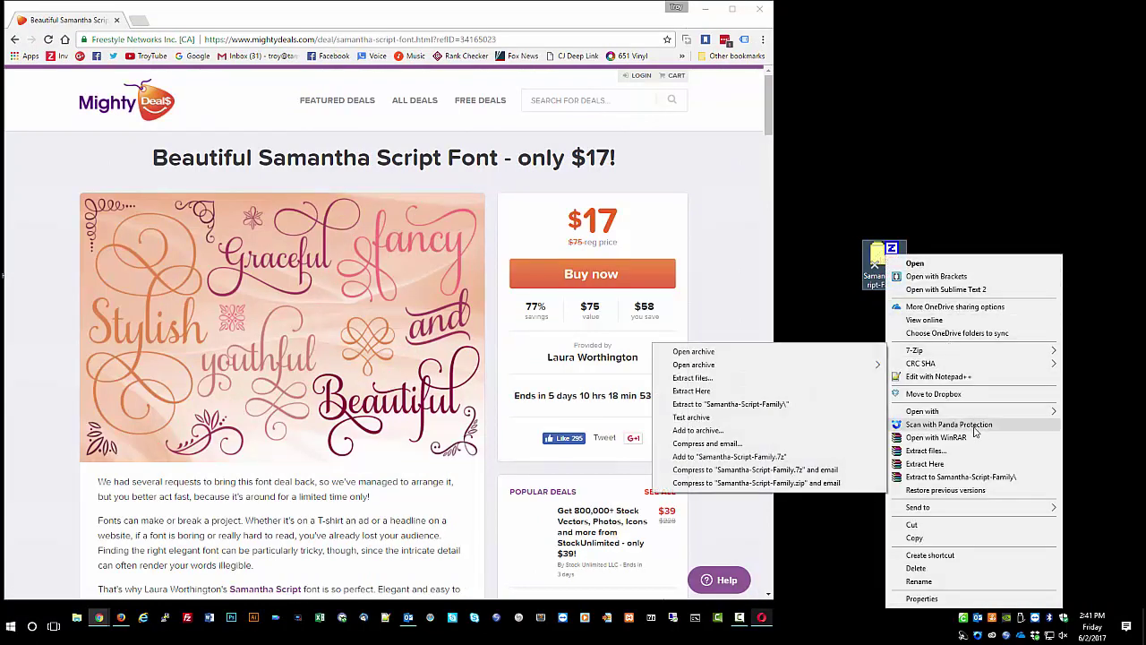
mouse_move(931, 350)
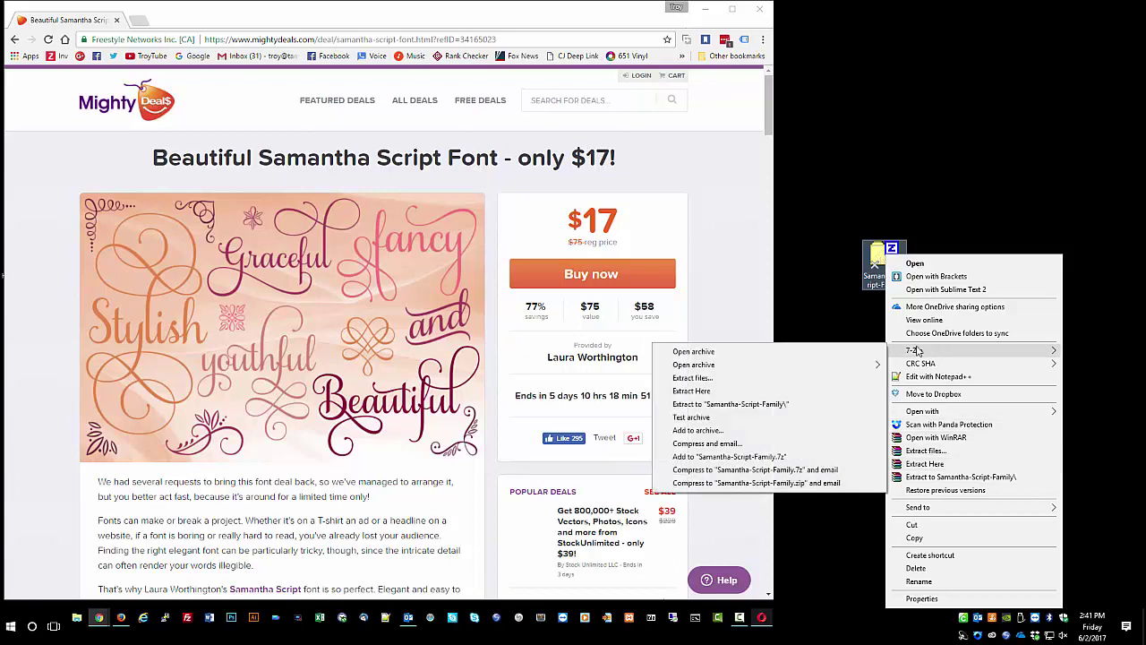
click(827, 411)
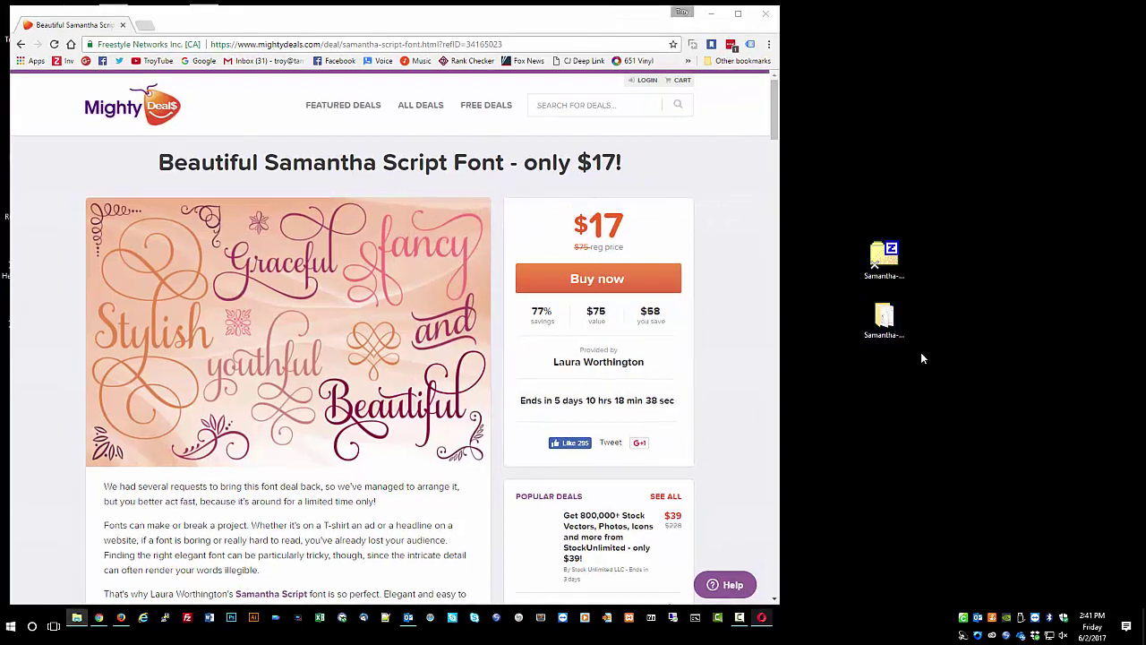
Open the Samantha-Script-Family folder, widen the Name column and select the Samantha Bold Italic files
double_click(883, 315)
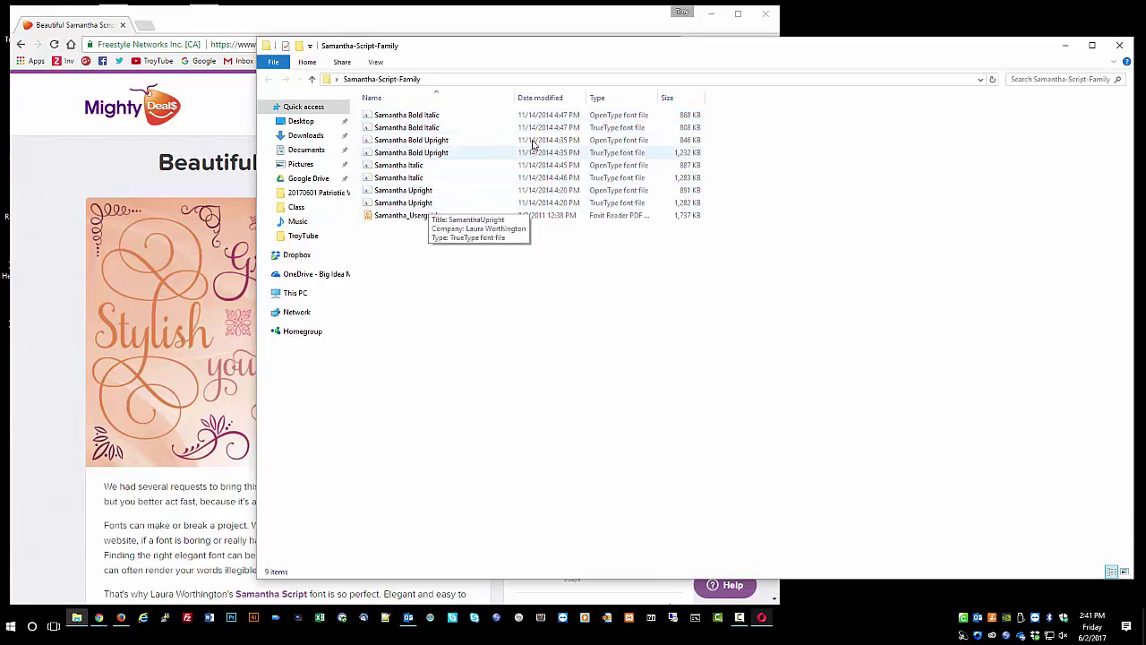
drag(516, 100, 533, 98)
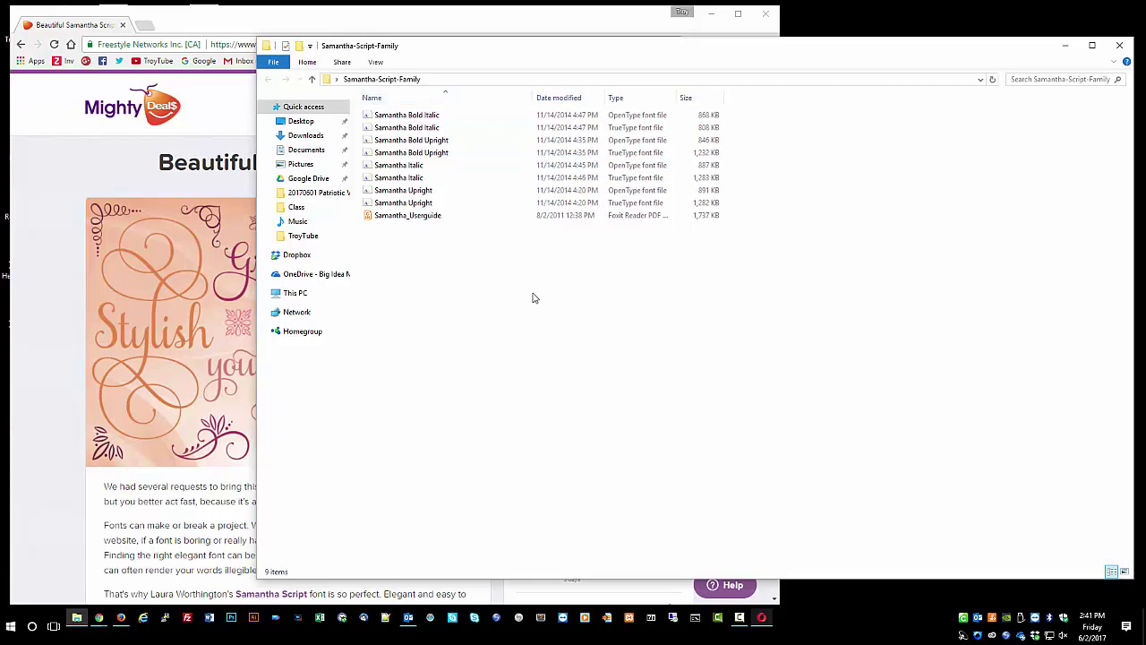
click(632, 117)
click(633, 129)
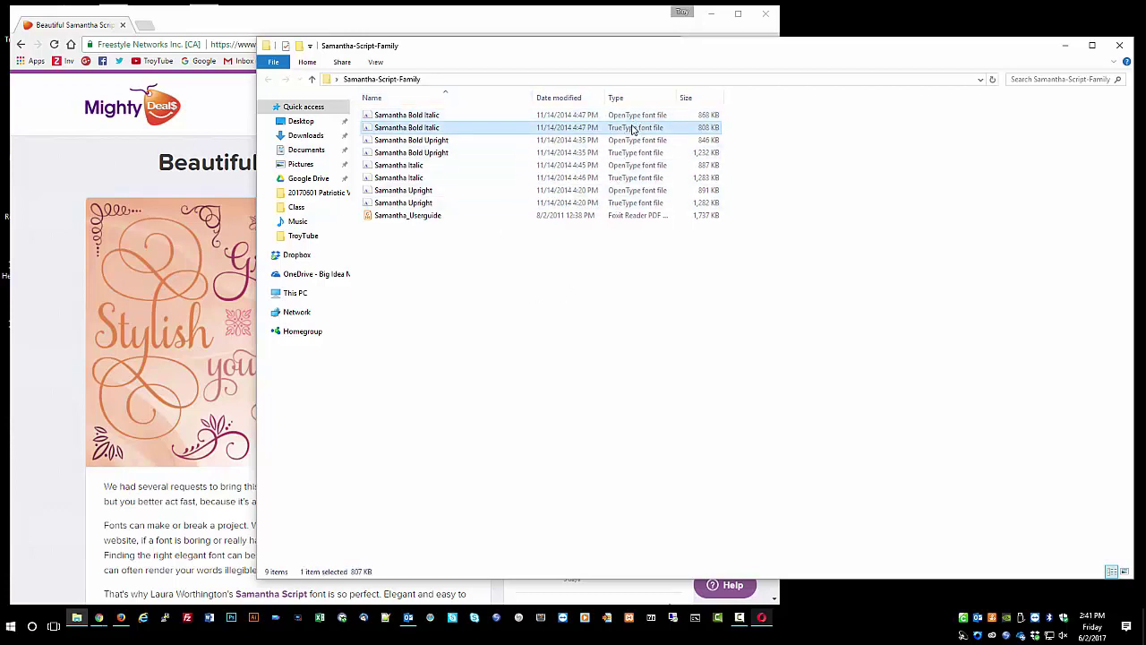
click(615, 117)
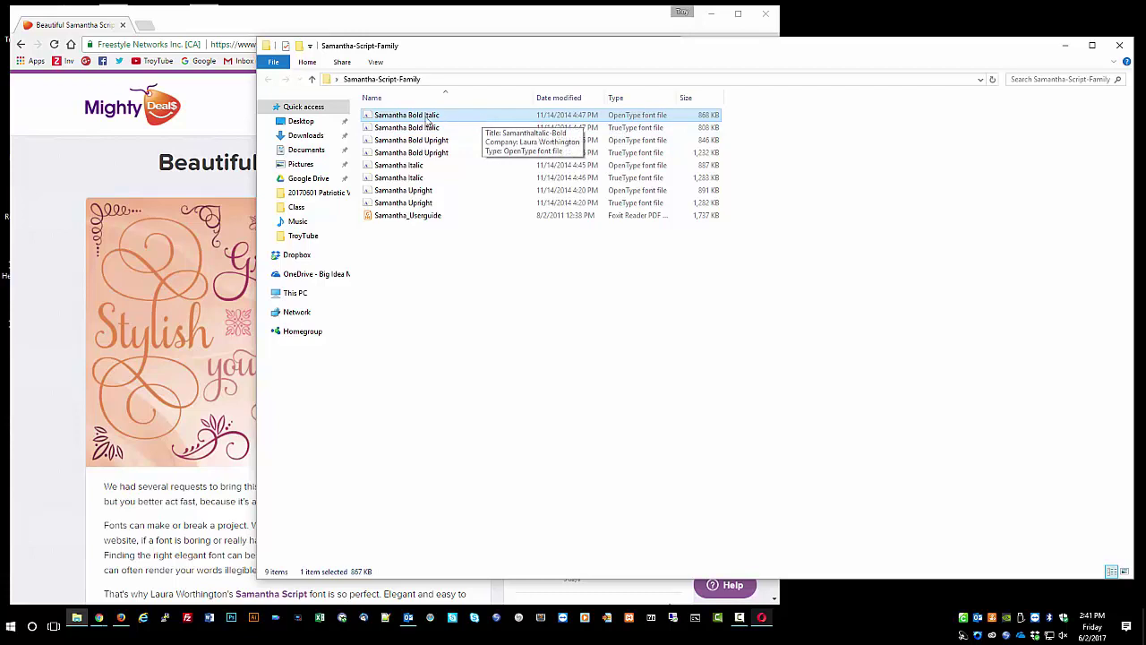
Install the Samantha Upright OpenType font, confirm the already-installed prompt and close the preview
double_click(430, 190)
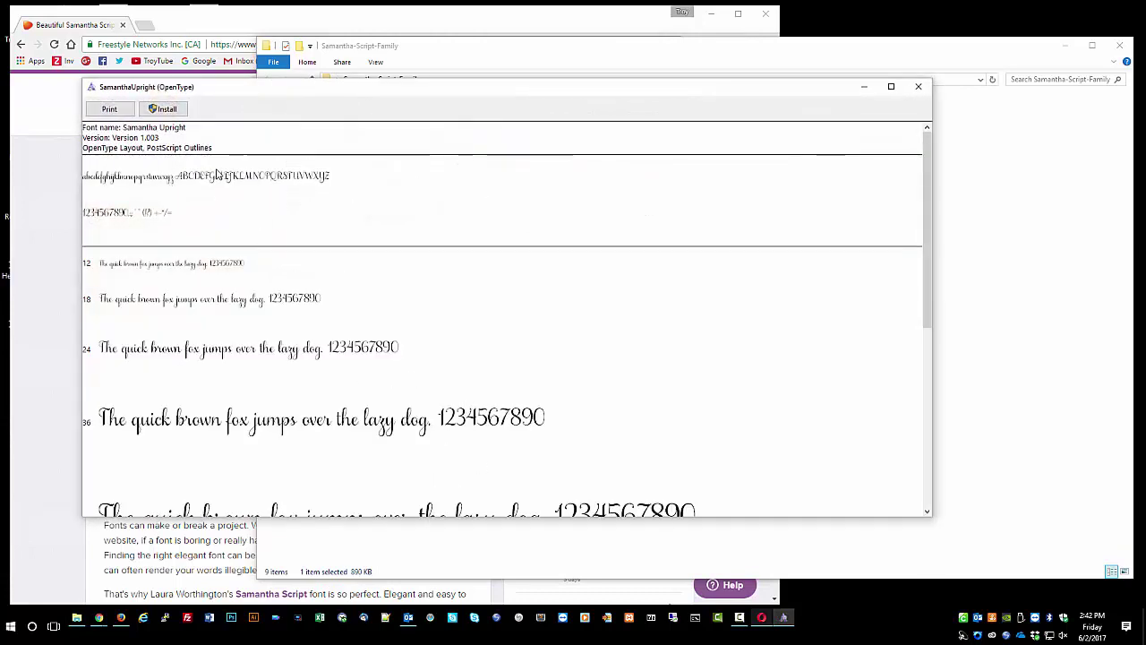
click(164, 109)
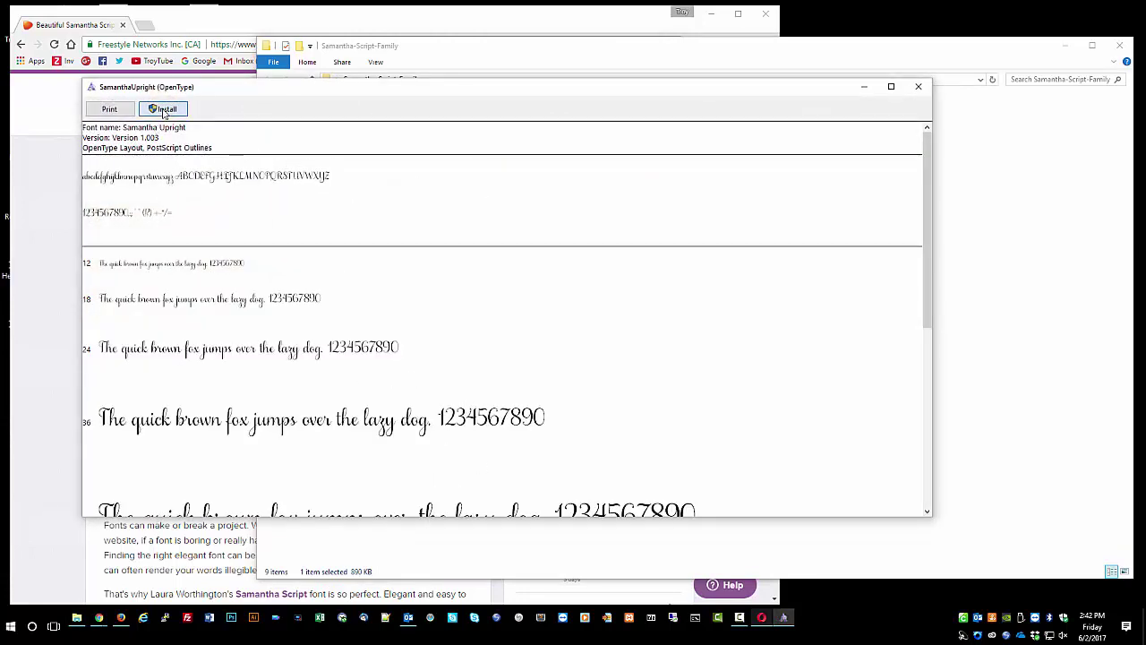
click(645, 316)
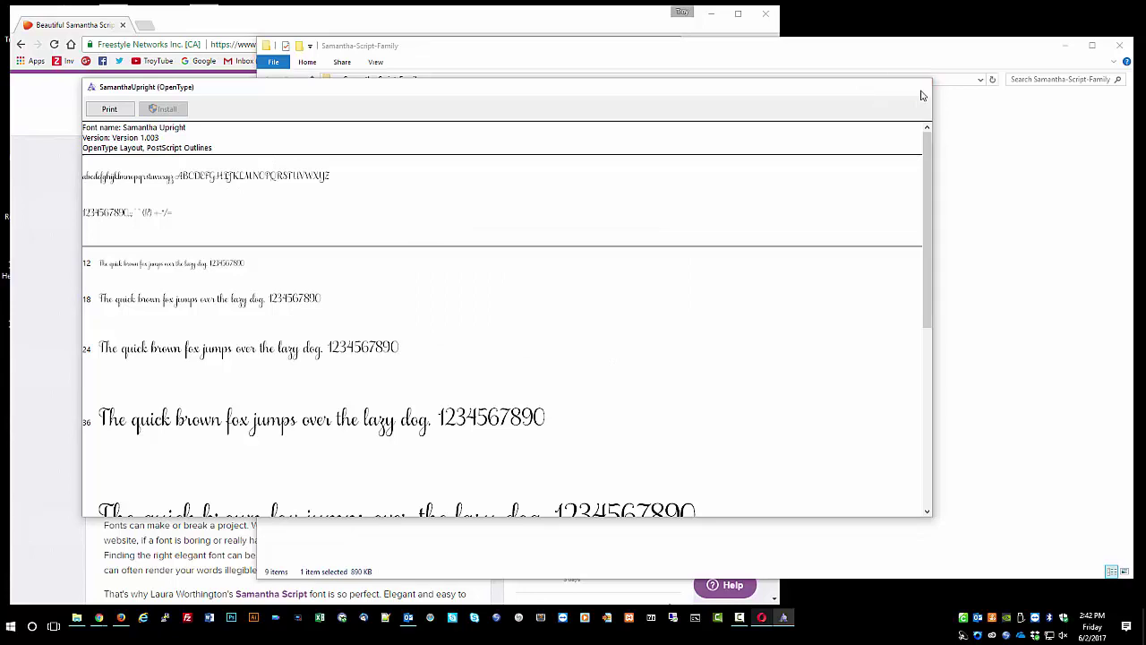
click(918, 86)
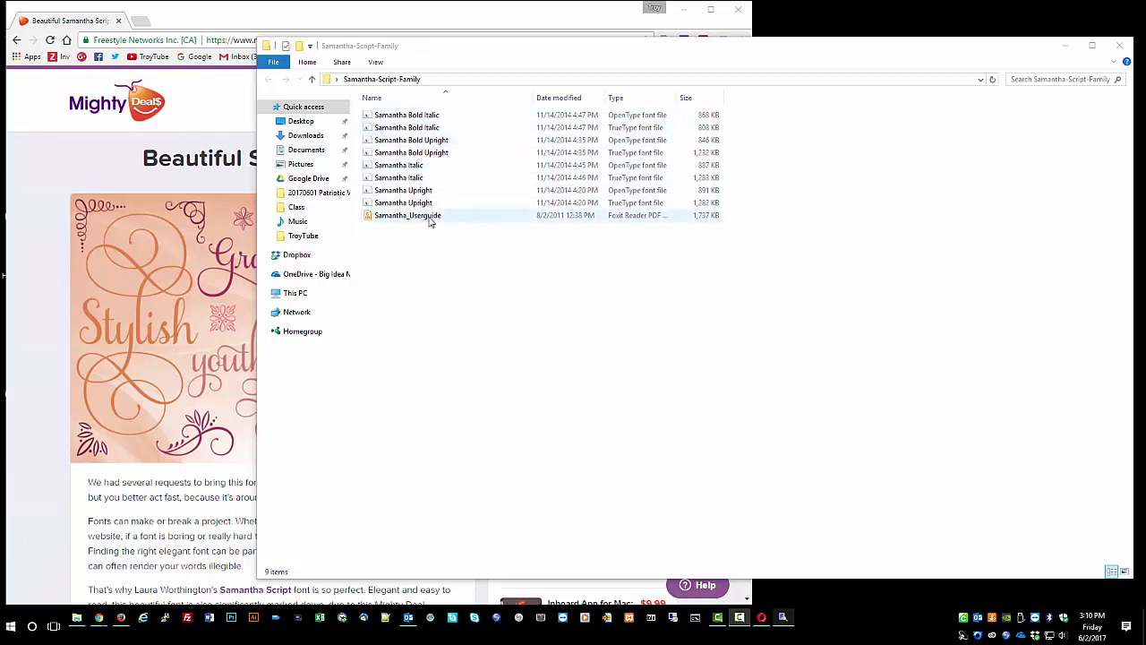
Open Samantha_Userguide.pdf in Foxit Reader and scroll through the Swashes & Alternates pages
double_click(429, 217)
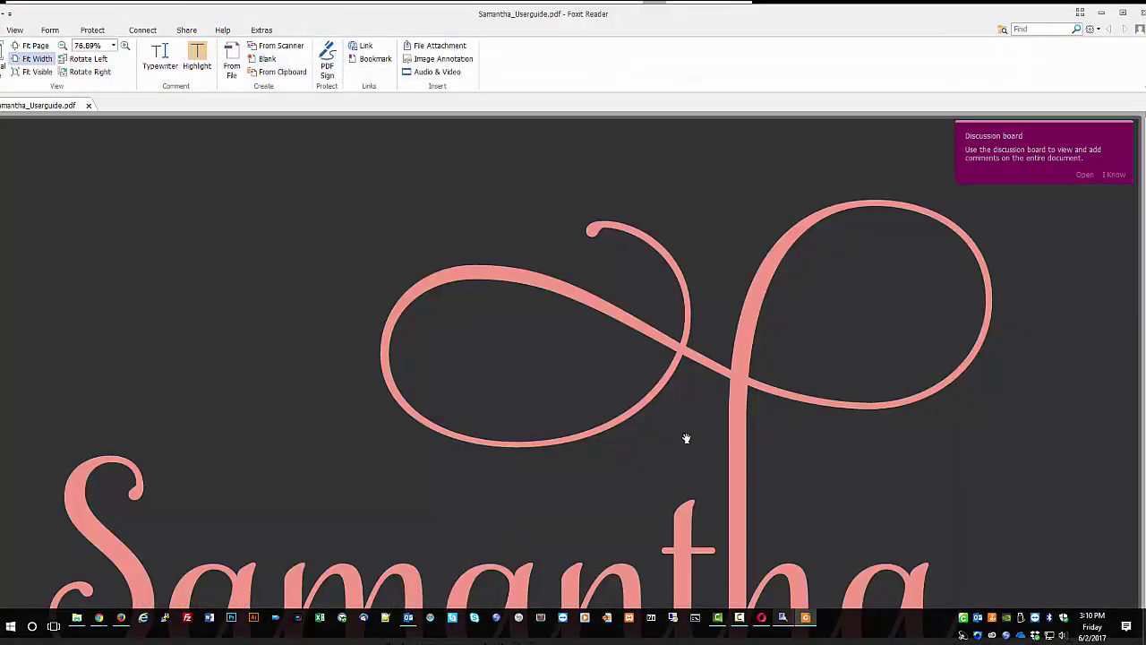
scroll(686, 430, down, 15)
scroll(642, 526, down, 20)
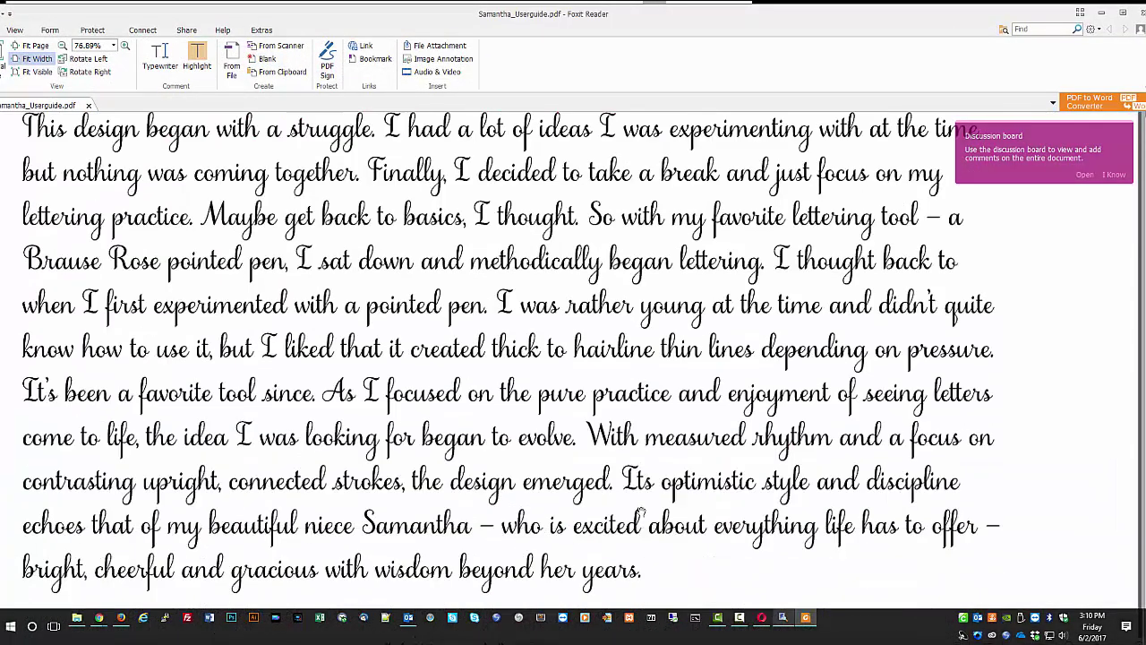
scroll(631, 474, down, 20)
scroll(627, 484, down, 12)
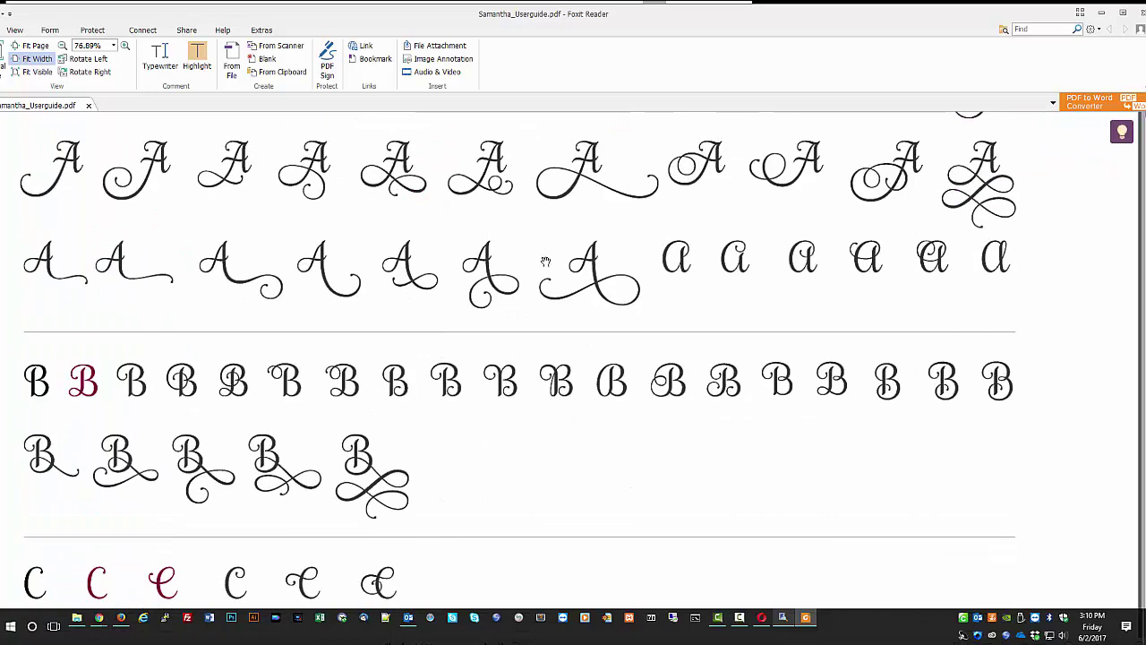
scroll(560, 376, down, 5)
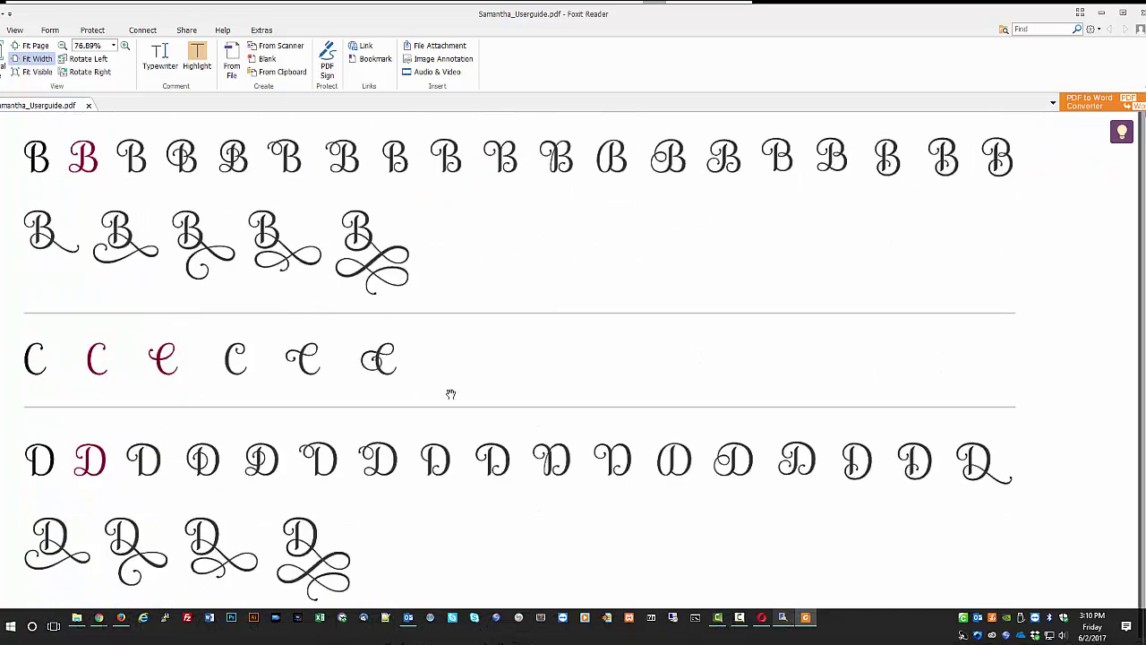
scroll(496, 427, down, 18)
scroll(568, 444, down, 20)
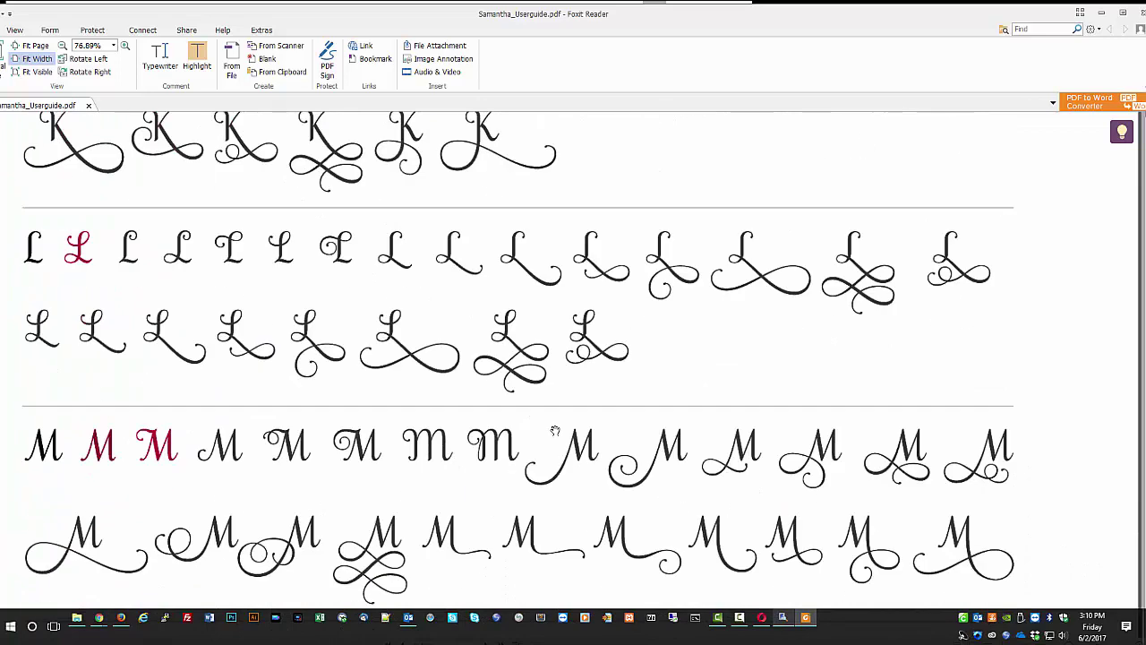
scroll(555, 430, down, 9)
scroll(836, 450, down, 10)
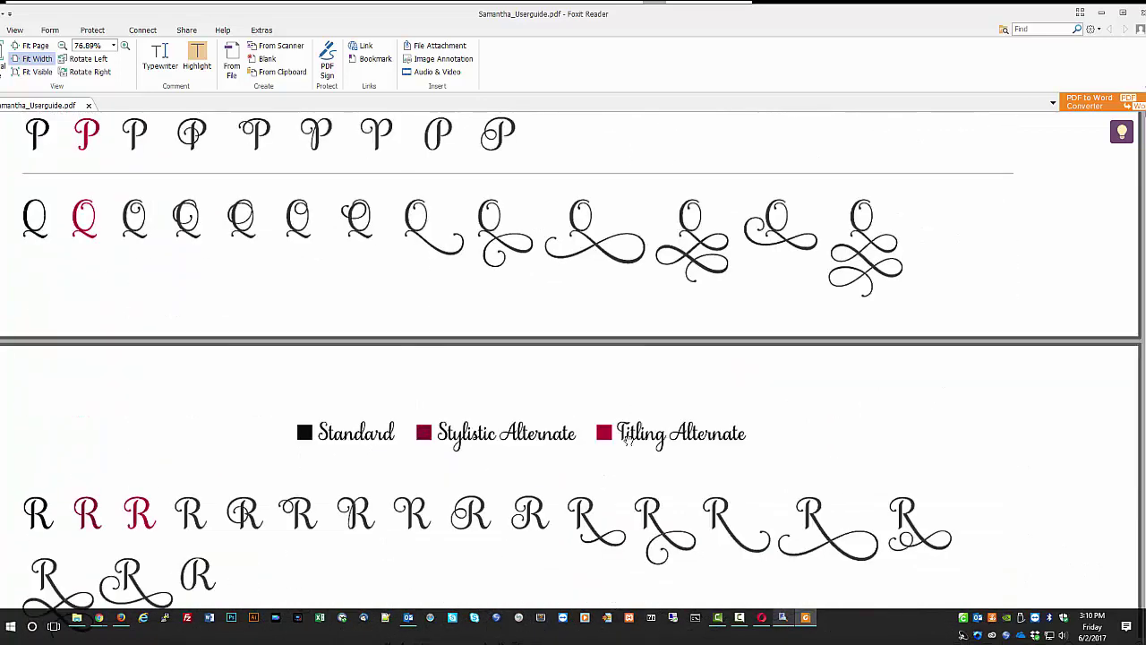
scroll(591, 495, down, 10)
scroll(497, 498, down, 5)
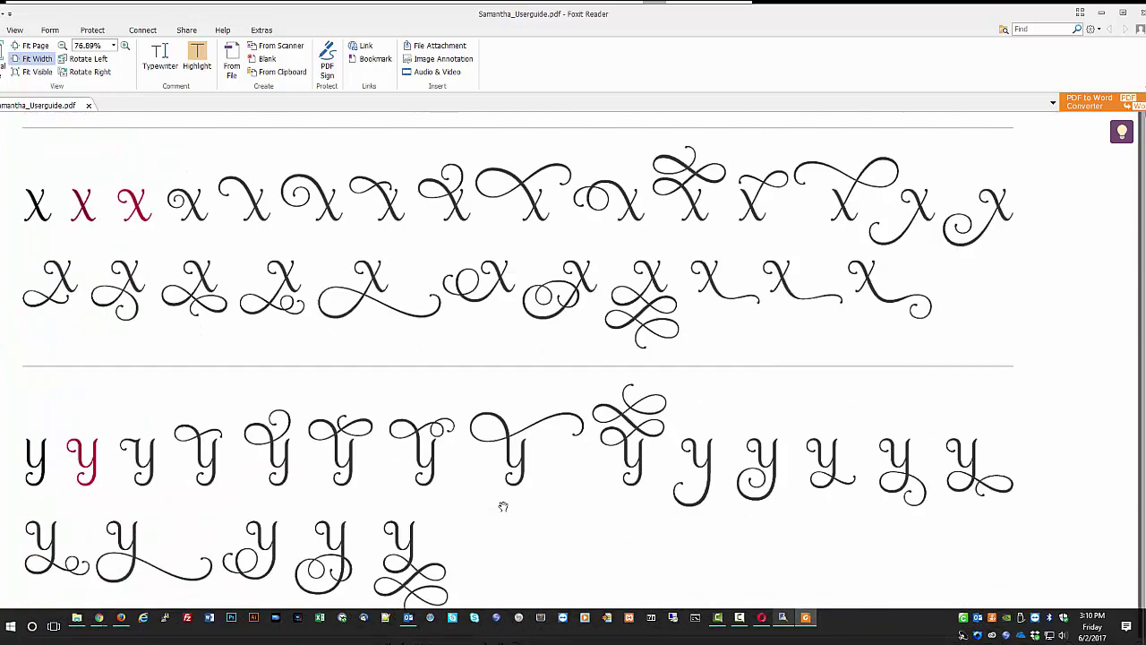
scroll(504, 506, down, 11)
scroll(505, 511, down, 15)
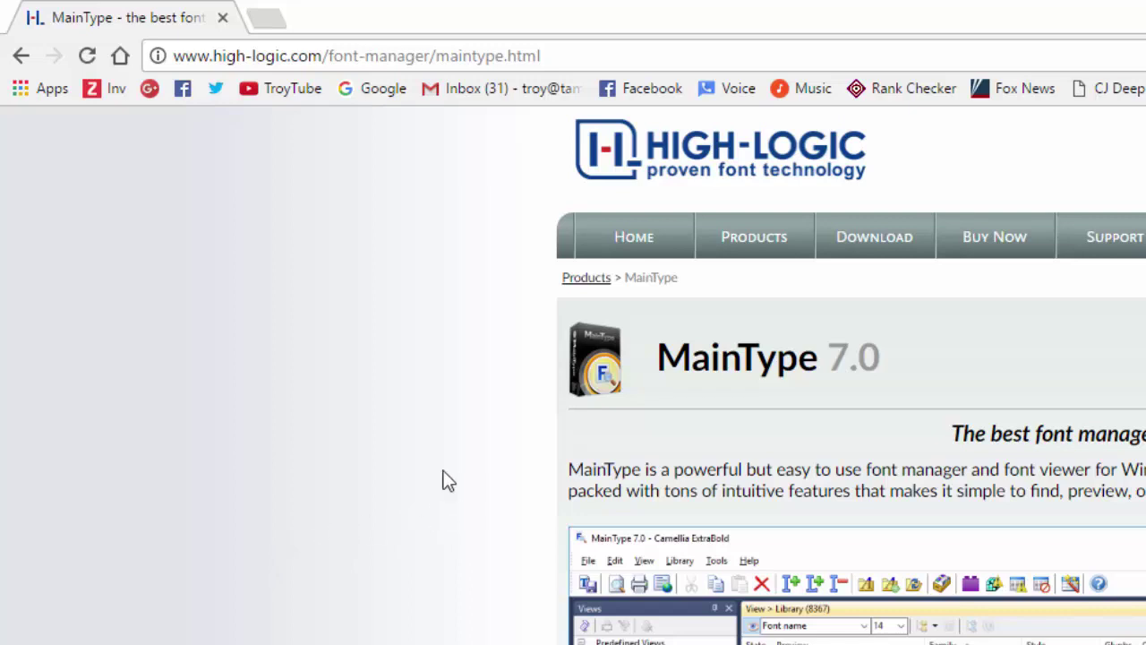
Download MainTypeSetup.exe from the MainType entry under high-logic.com's Download menu
drag(322, 56, 109, 70)
click(338, 376)
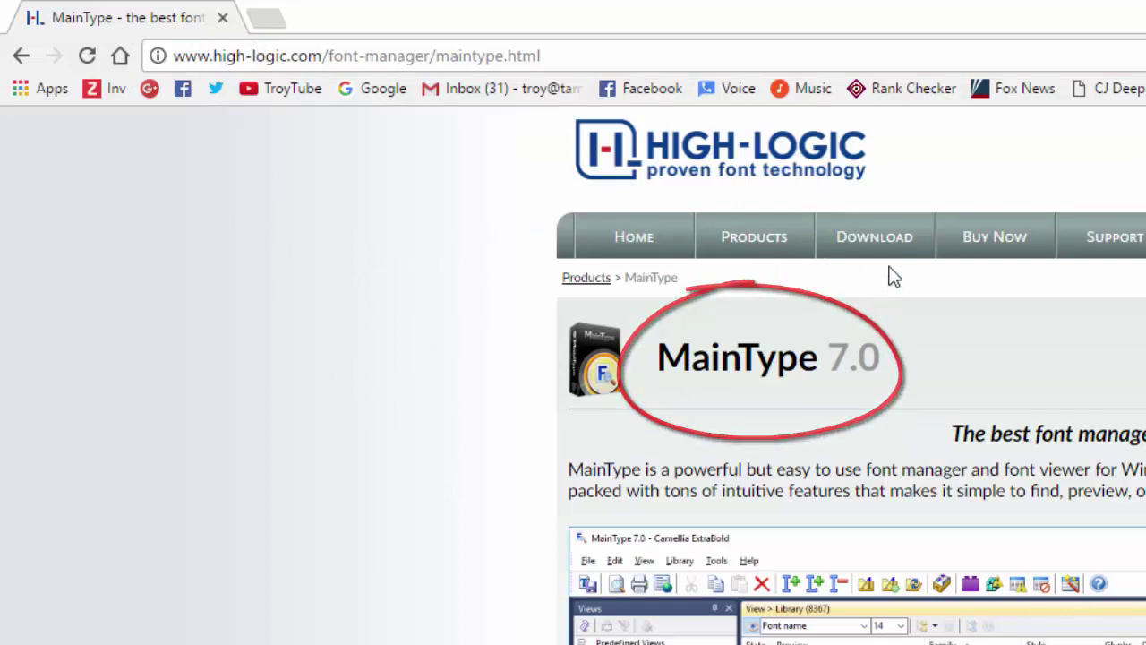
mouse_move(889, 249)
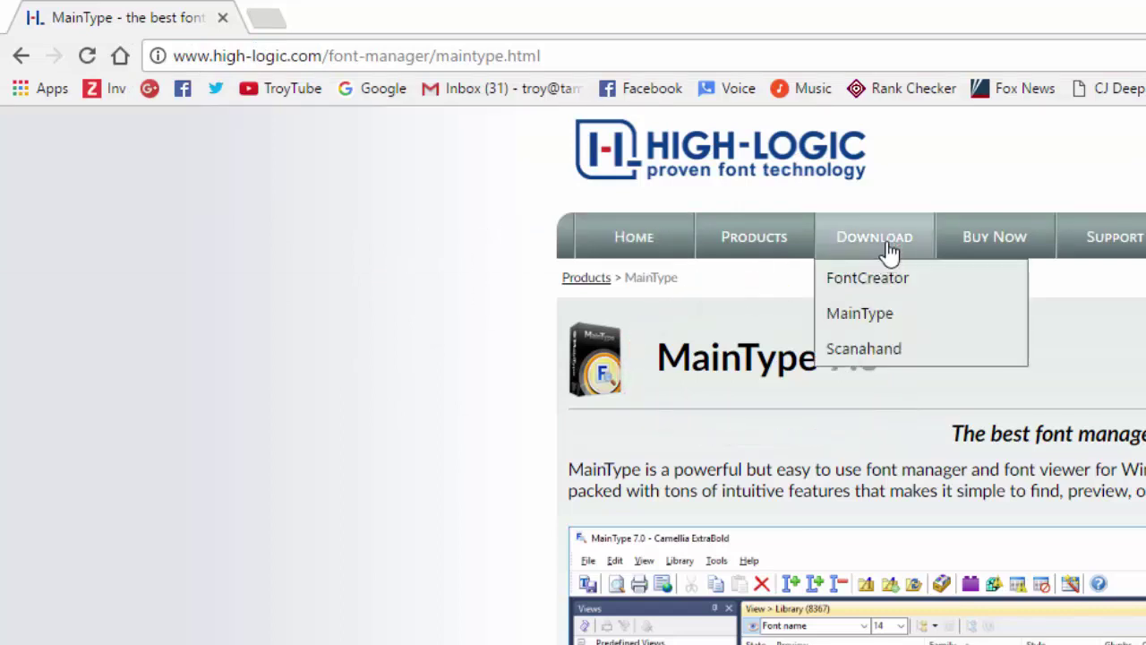
click(884, 315)
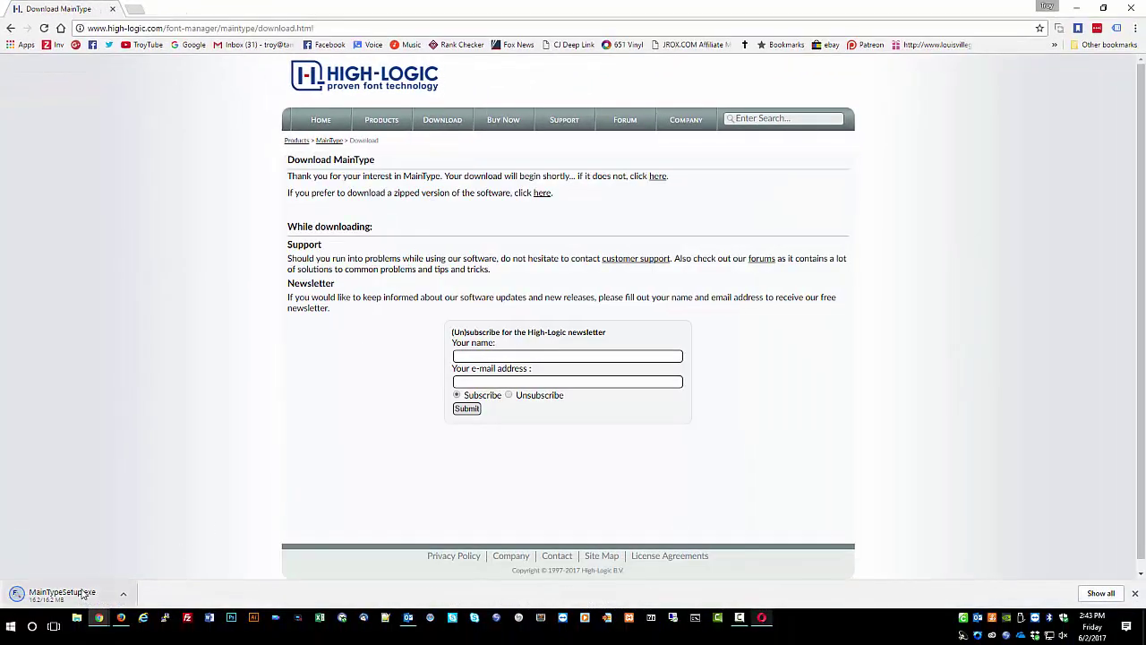
Run MainTypeSetup.exe, accept the licence, keep the default folder and finish with MainType launching
click(82, 593)
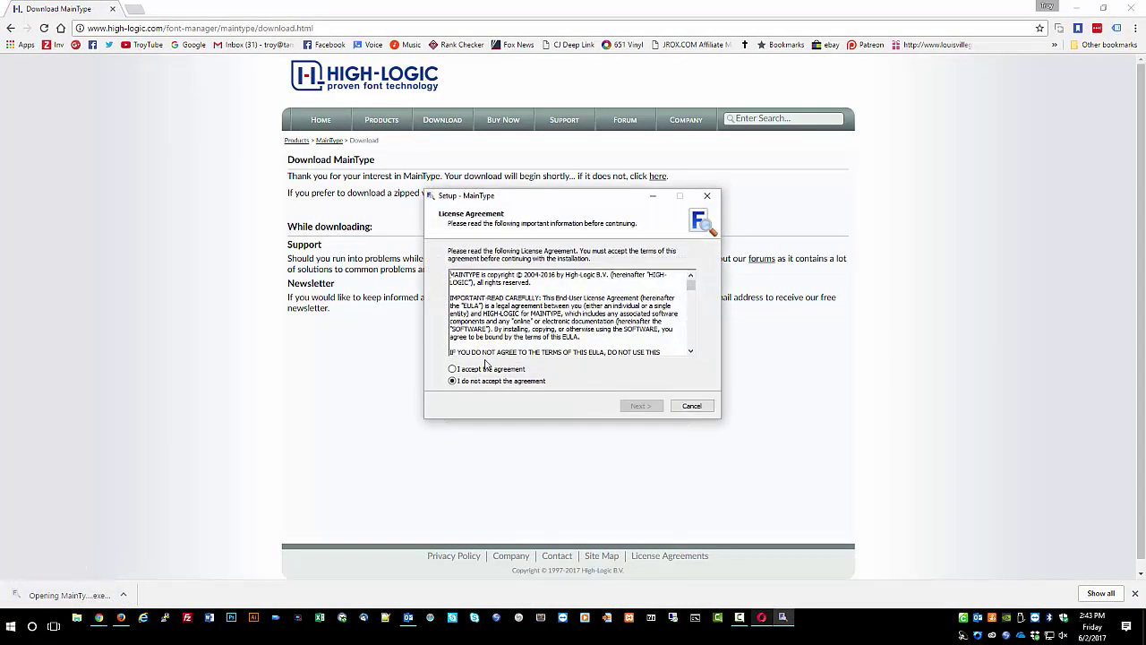
click(502, 369)
click(649, 405)
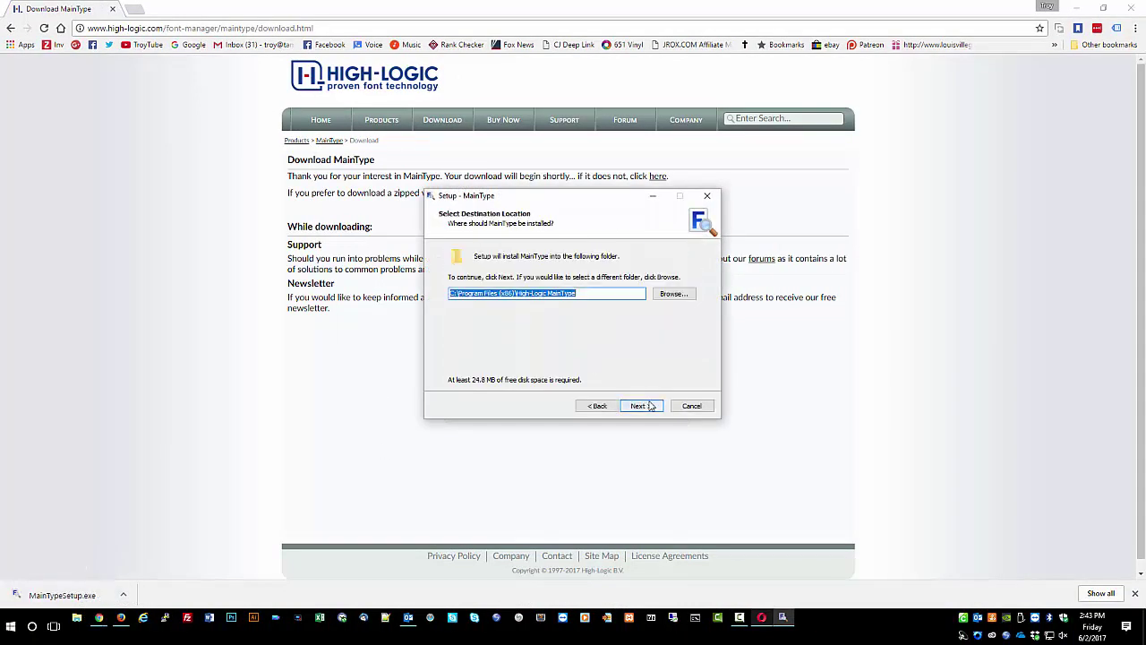
click(649, 406)
click(650, 405)
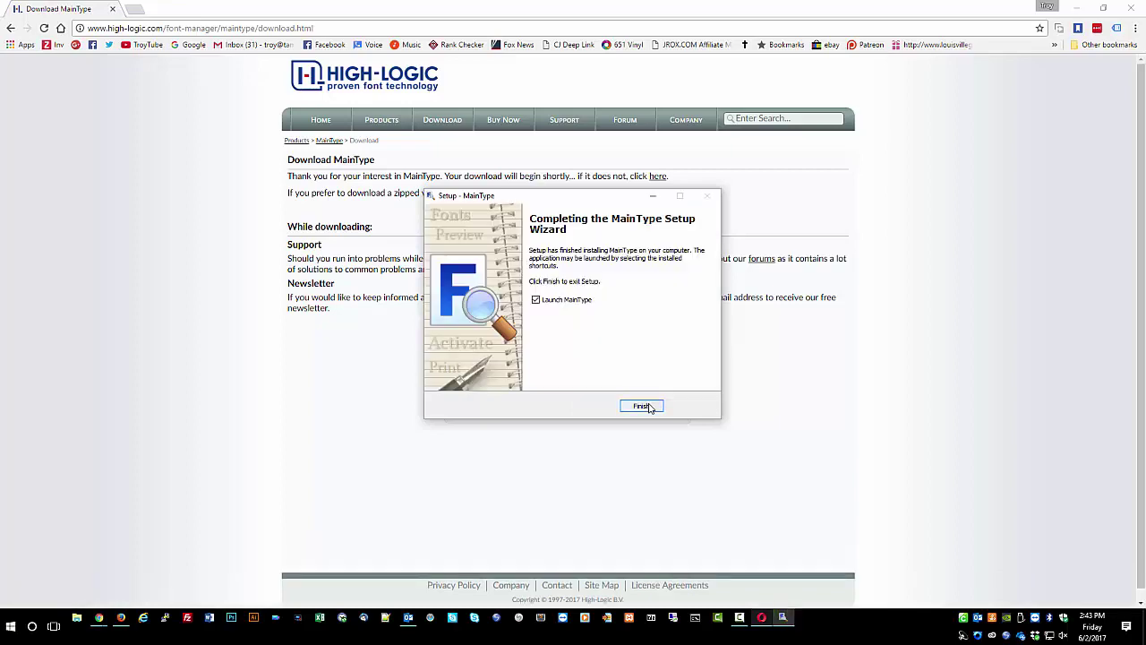
click(637, 404)
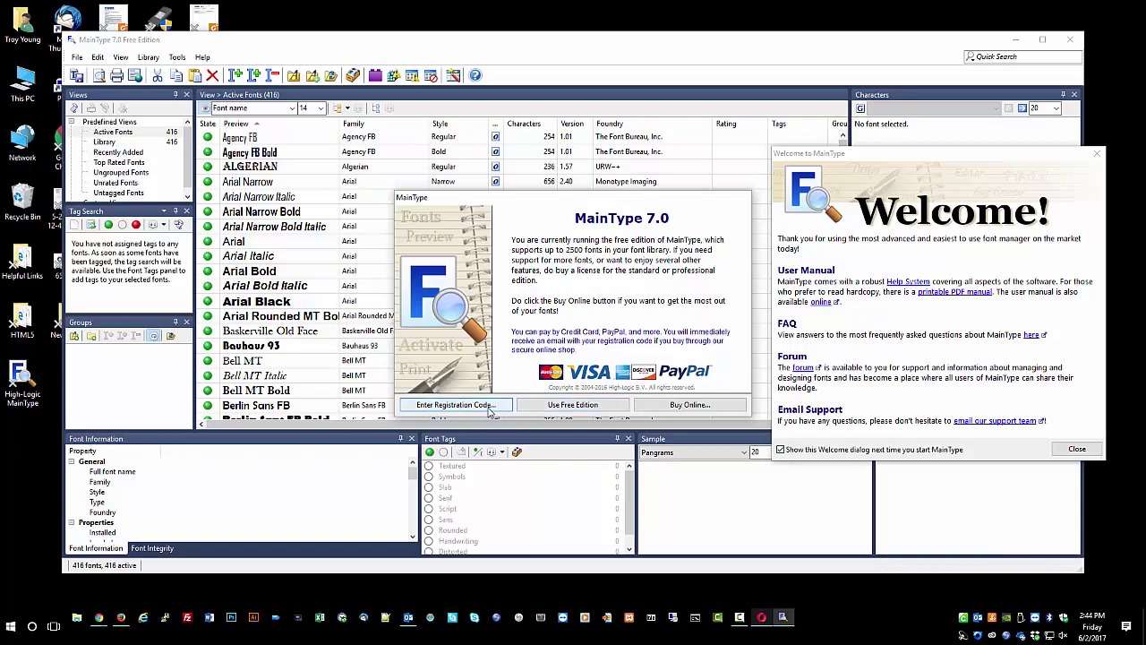
Choose the Free Edition, close the Welcome screen and maximize the MainType window
click(573, 409)
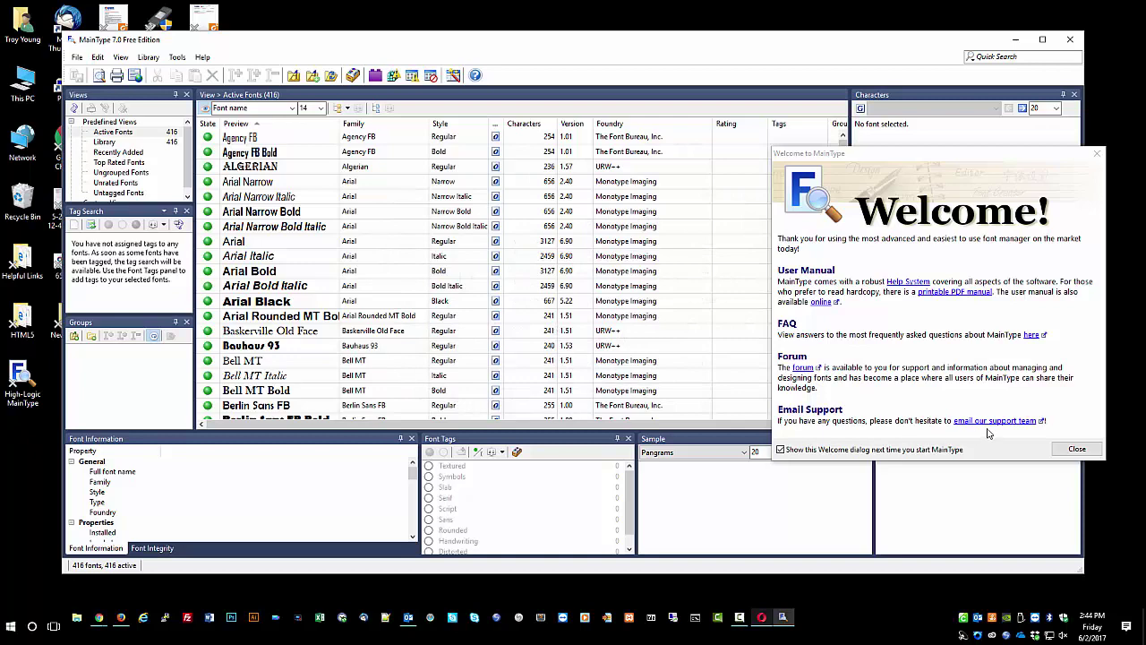
click(1076, 450)
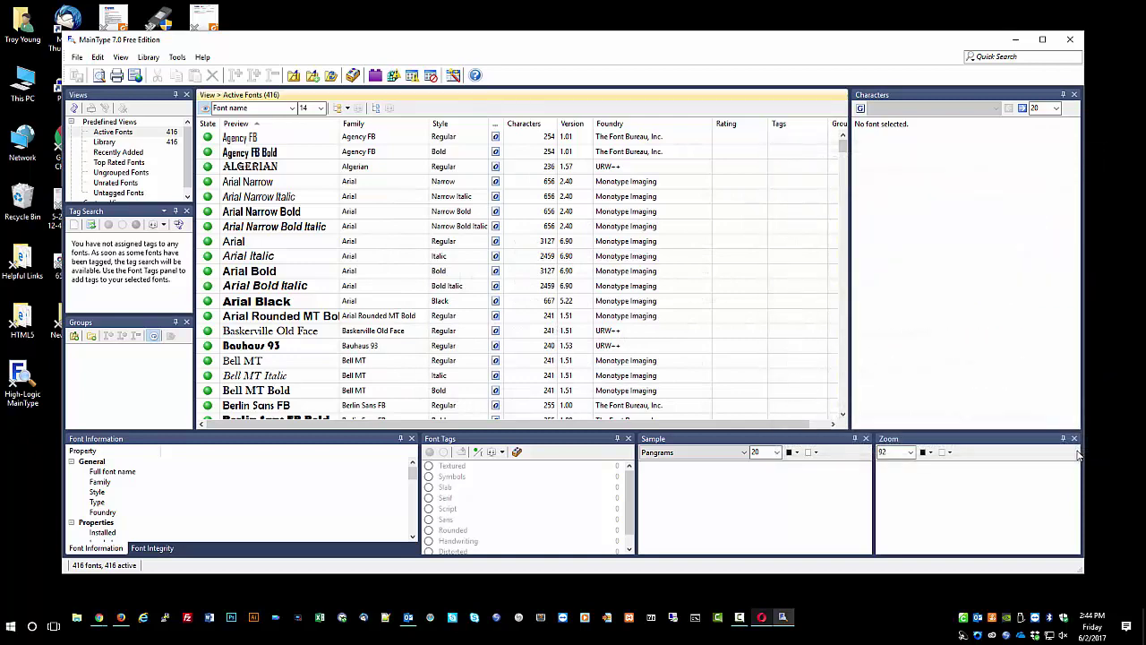
double_click(688, 34)
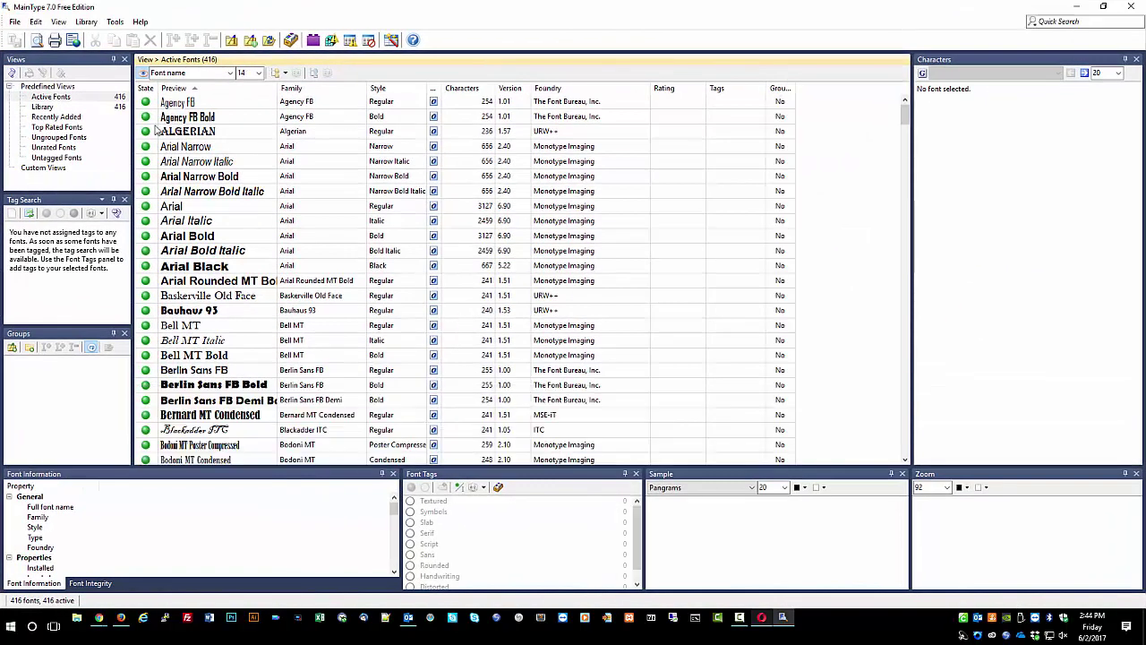
Scroll the 416-font list, preview Berlin Sans FB Demi Bold and adjust the panel splitter
scroll(215, 358, down, 8)
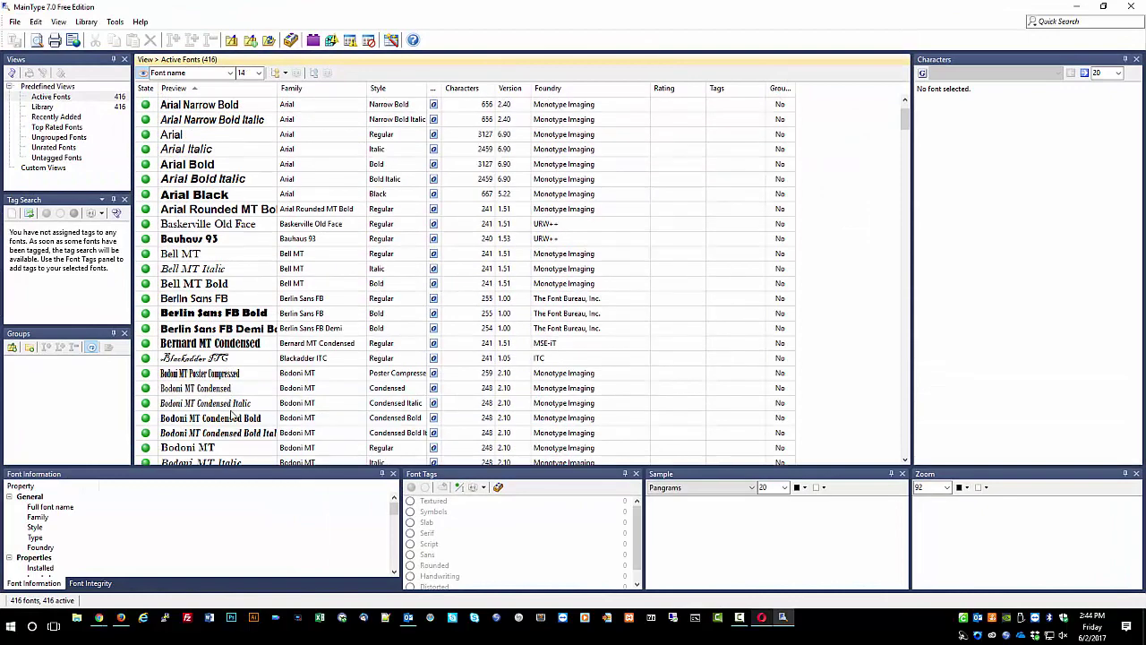
scroll(231, 414, up, 2)
scroll(231, 413, up, 2)
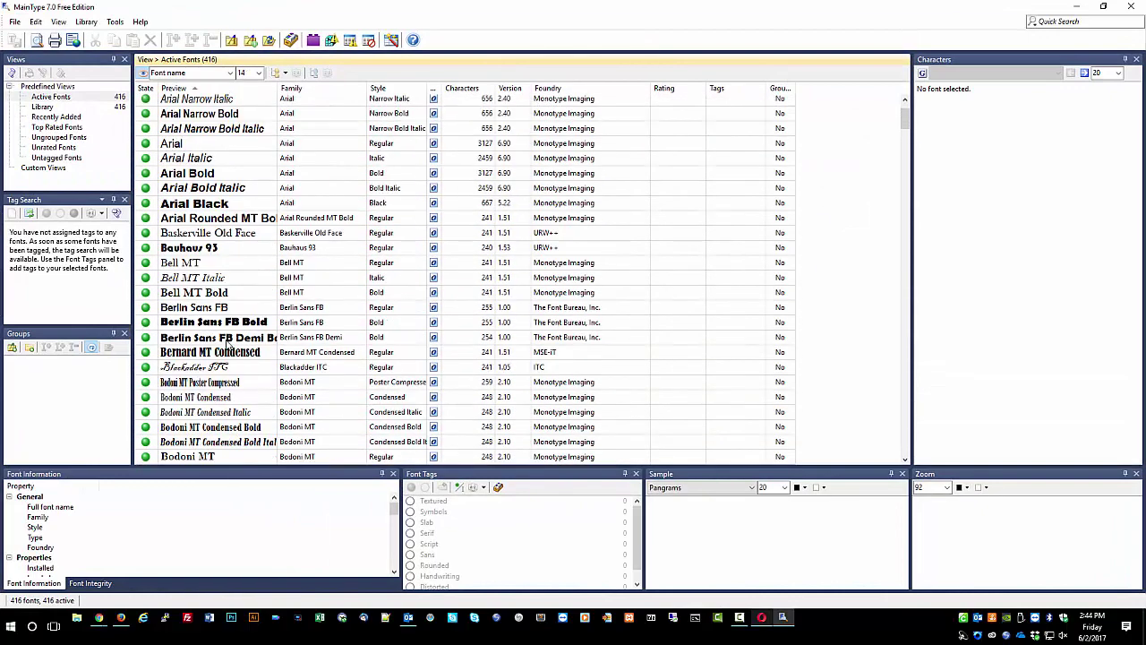
click(228, 338)
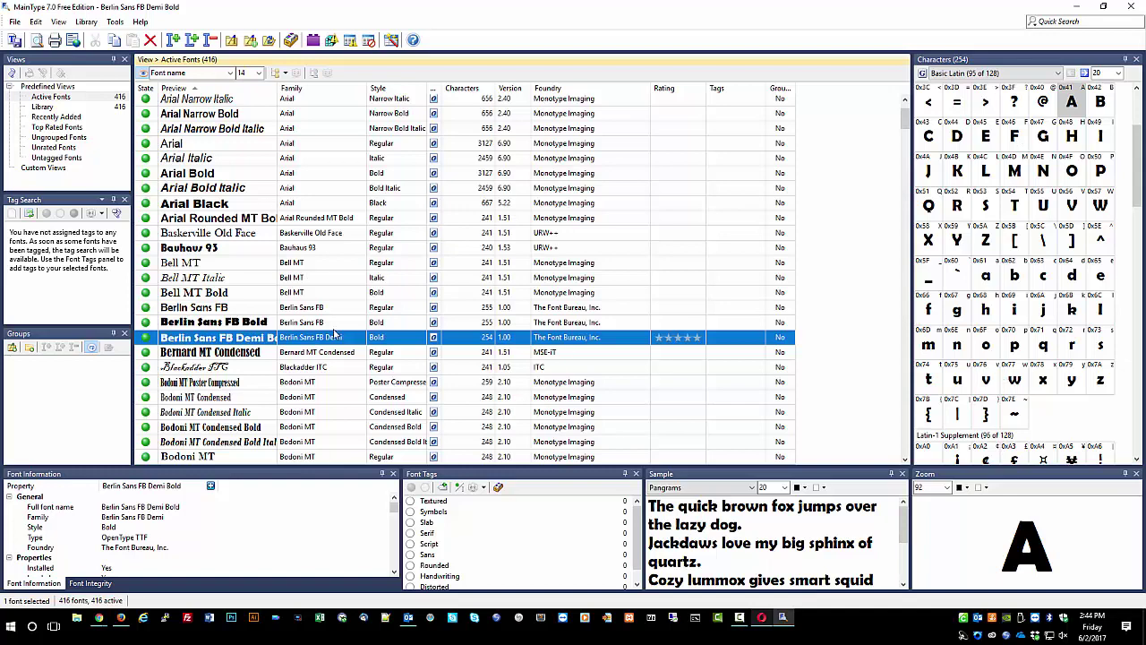
scroll(339, 333, up, 2)
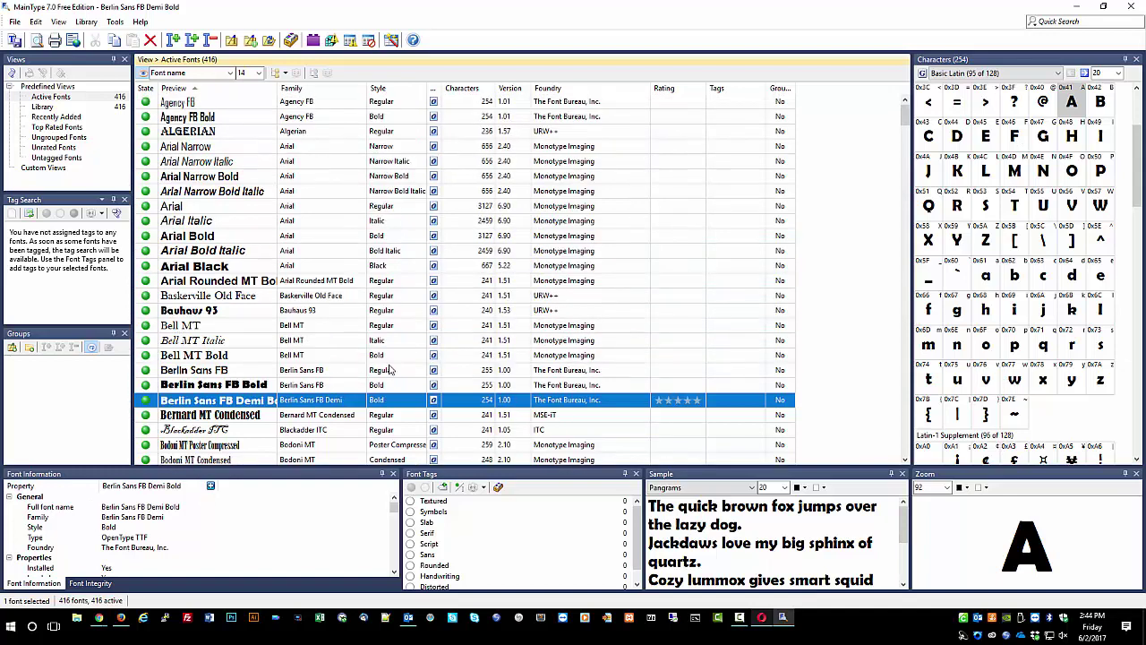
scroll(815, 105, down, 6)
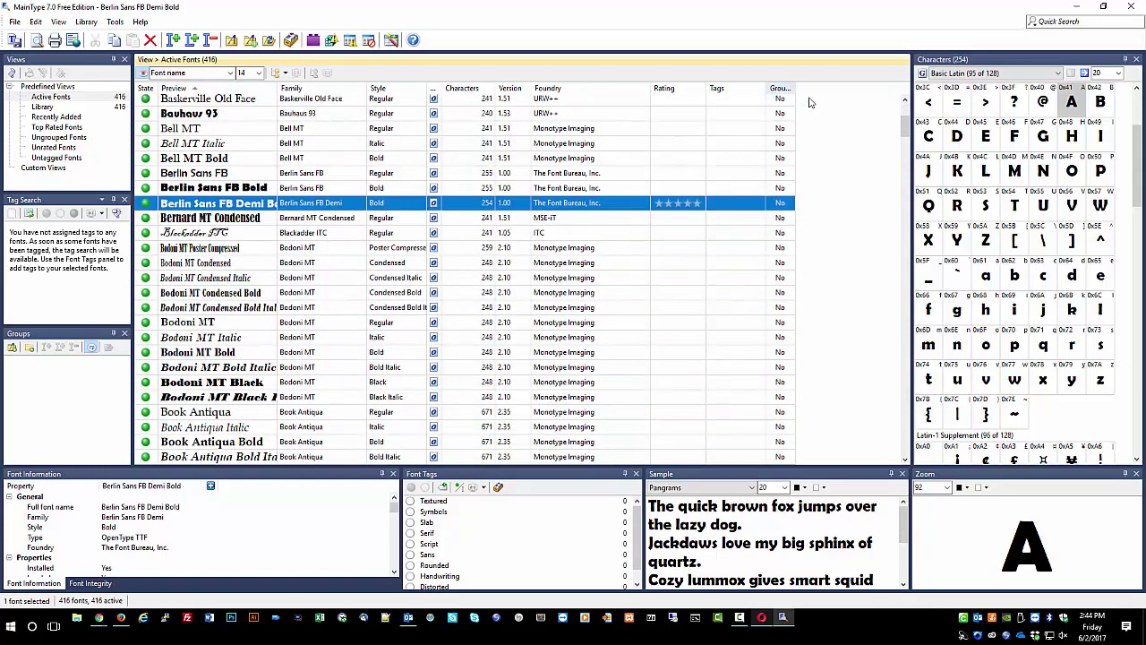
drag(902, 124, 911, 377)
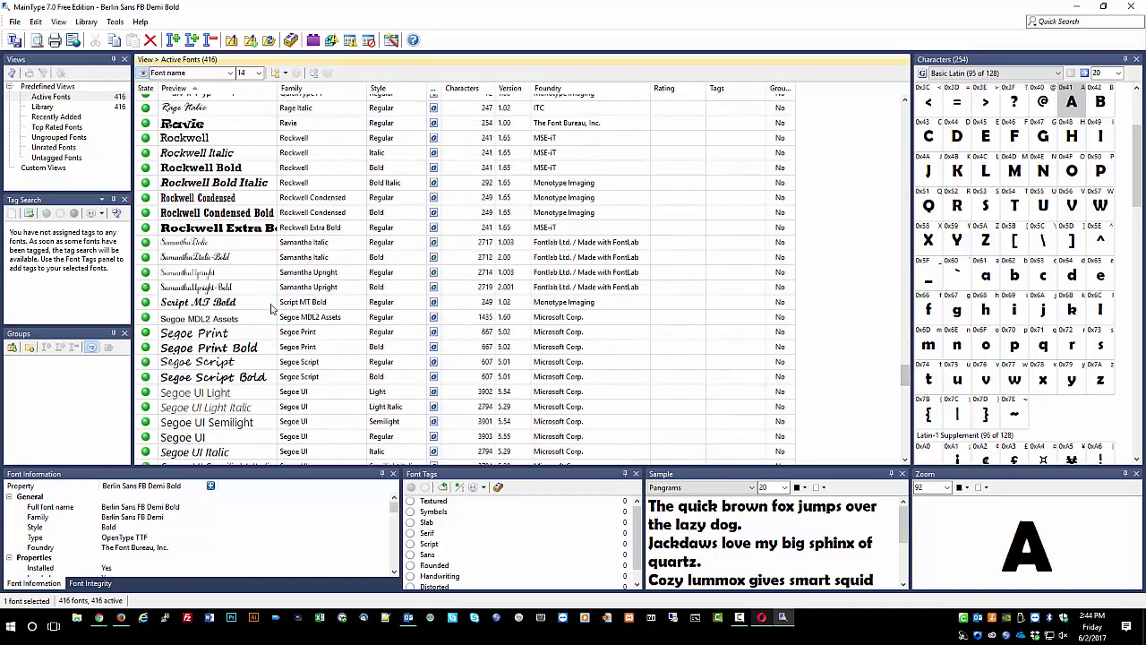
Select Samantha Upright, scroll its Characters panel to the private-use swashes and widen the panel
click(188, 274)
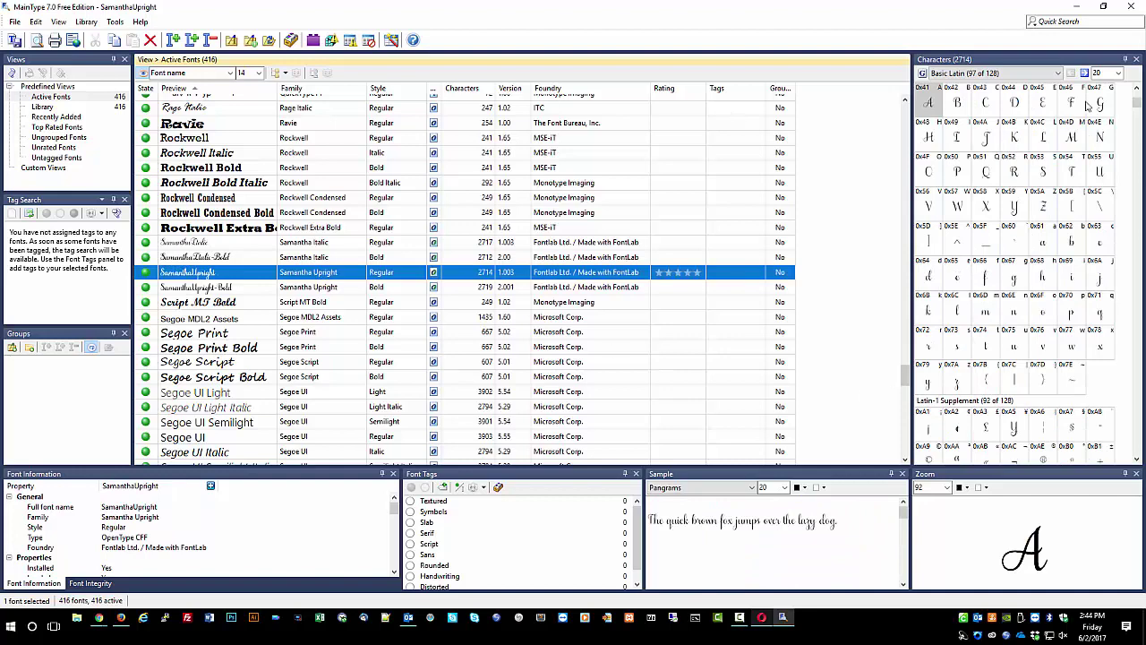
click(1136, 459)
click(1136, 459)
click(1136, 459)
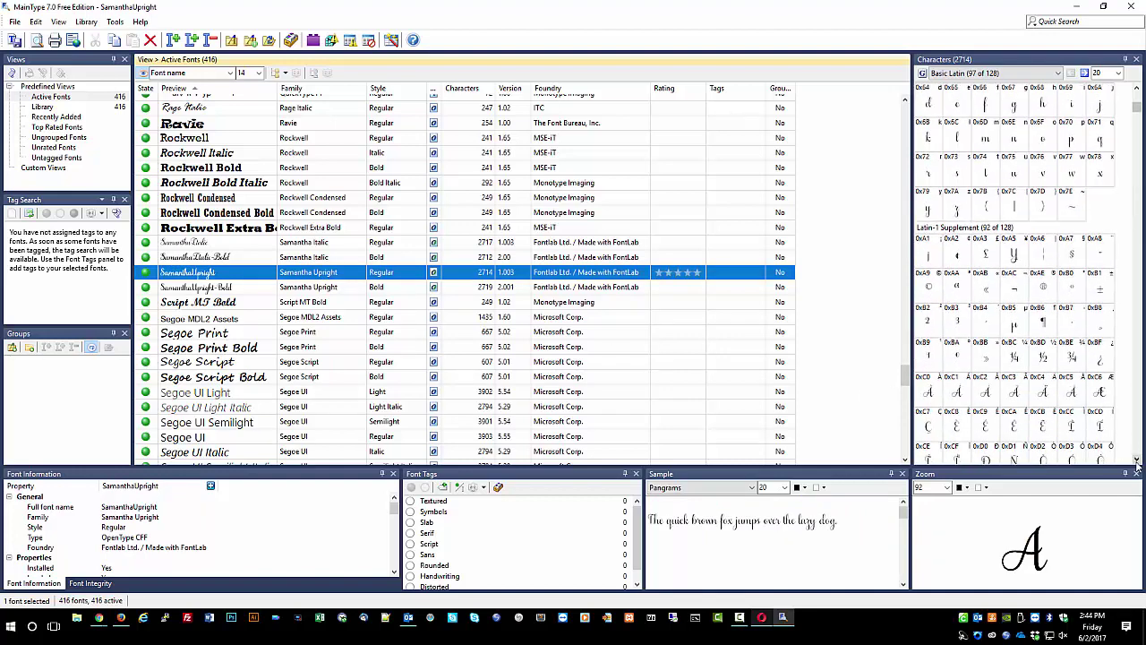
click(1136, 459)
click(1136, 459)
click(1136, 459)
click(1136, 459)
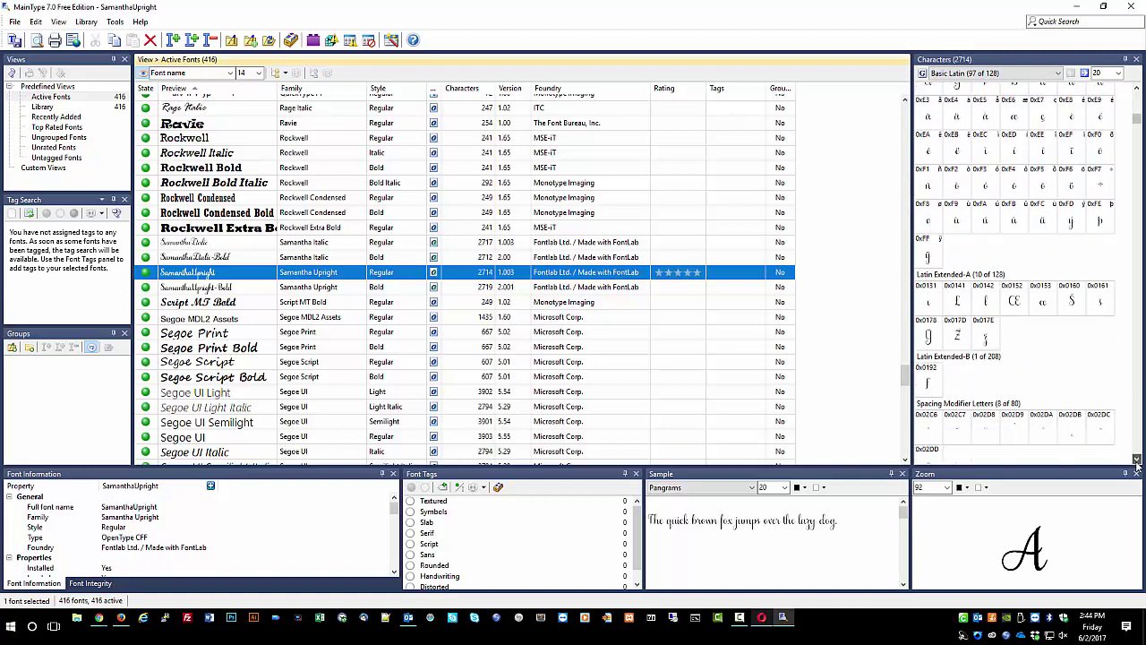
click(1136, 460)
click(1136, 459)
click(1136, 459)
click(1136, 460)
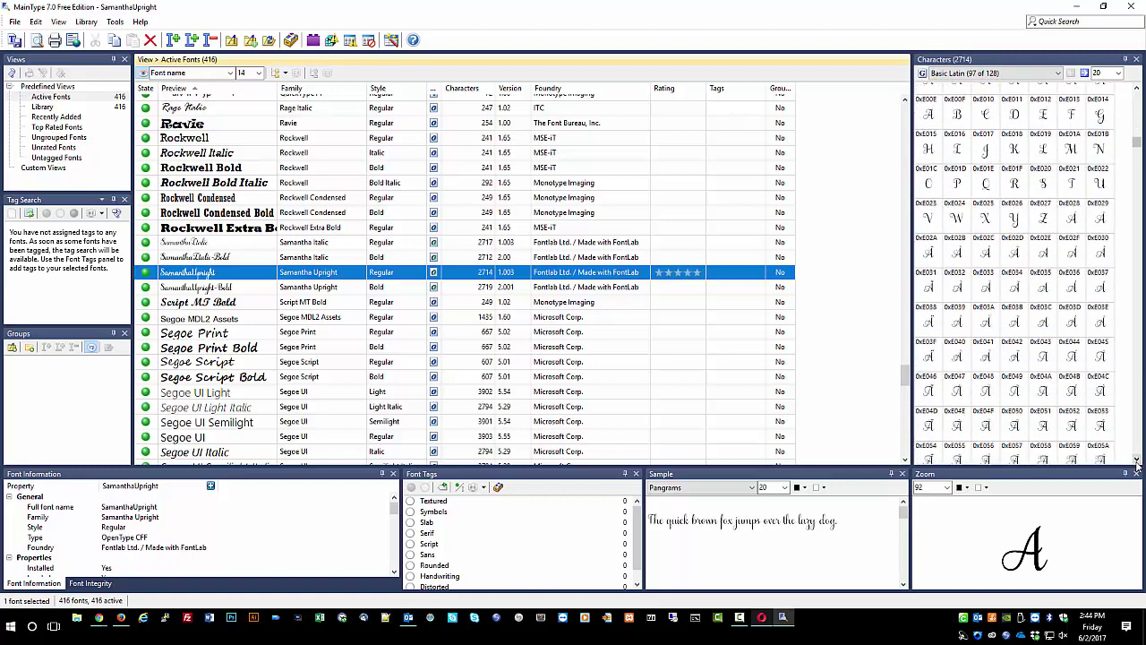
drag(911, 390, 810, 377)
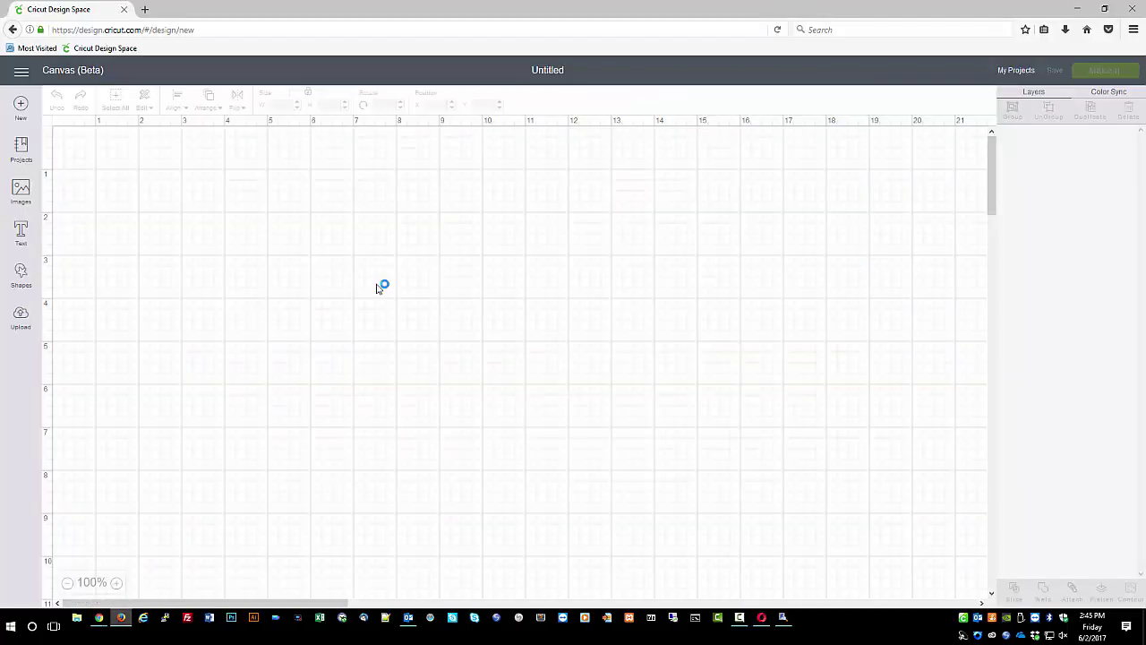
Add the text 'Samantha' to the canvas and filter fonts by 'saman' to find Samantha Upright
click(22, 238)
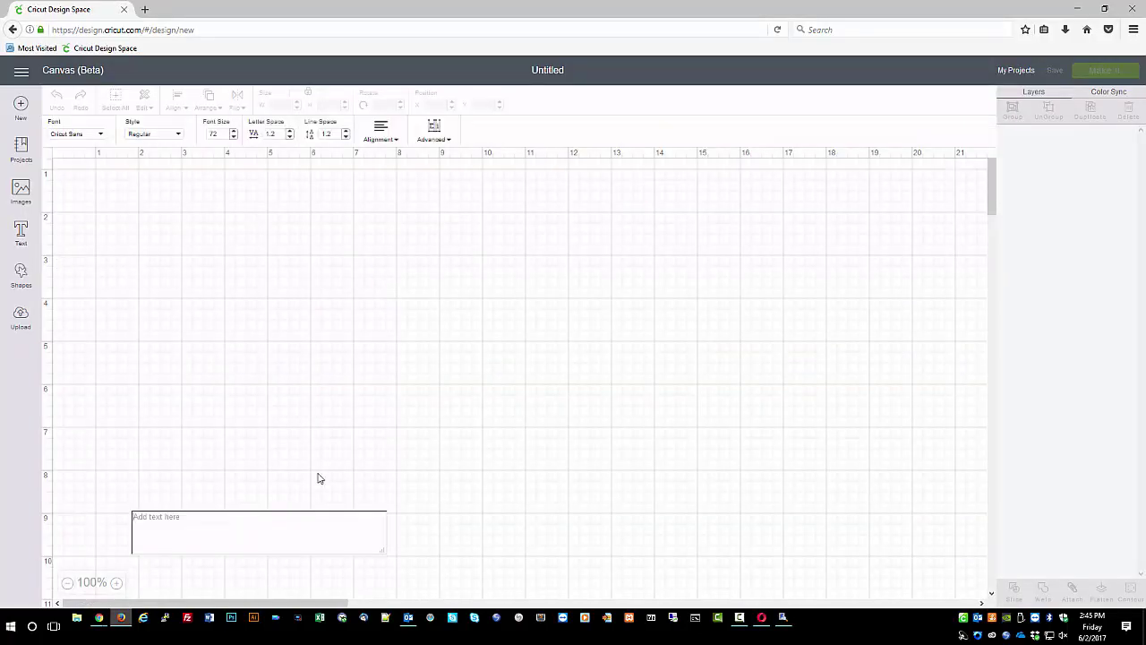
text(Saman)
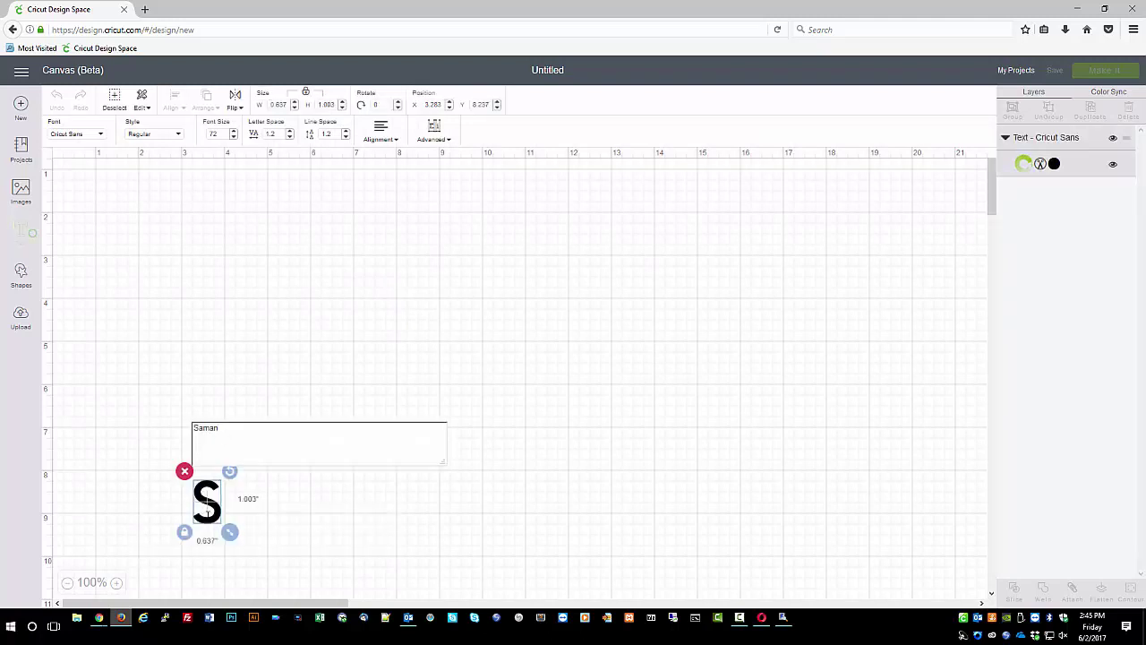
text(tha)
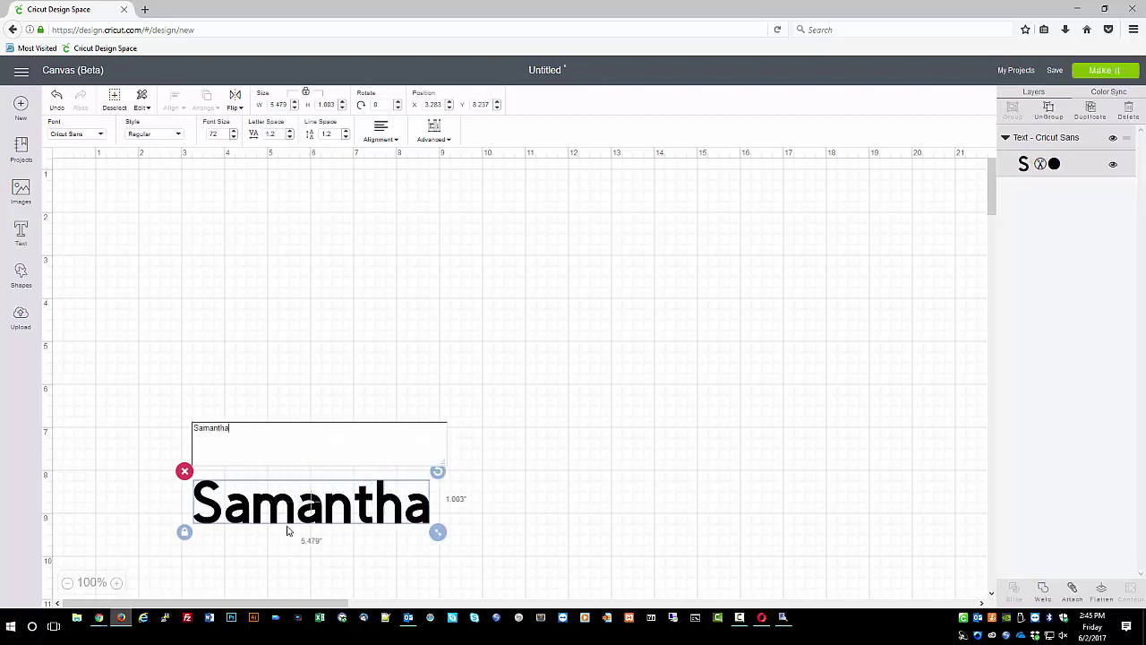
click(101, 135)
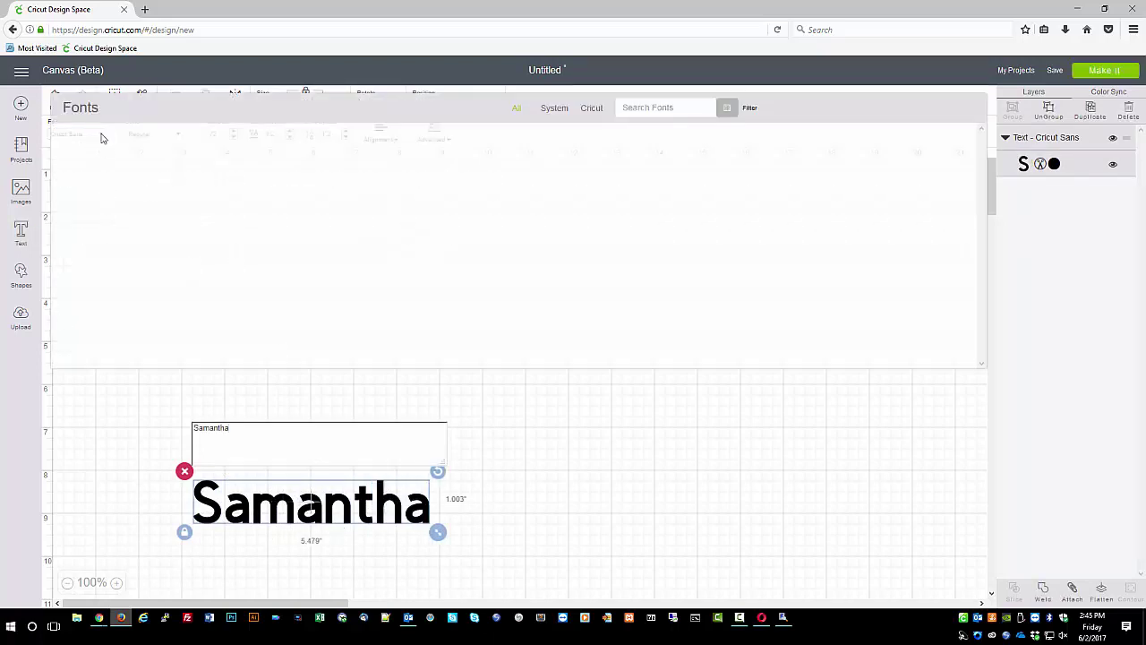
click(658, 108)
text(saman)
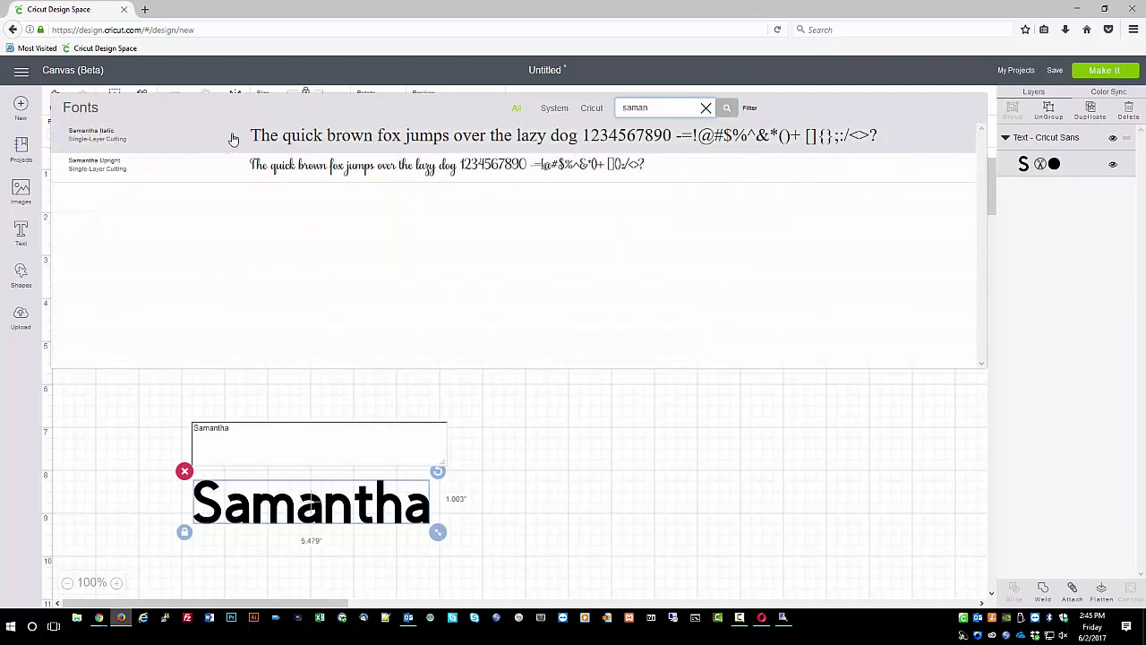
Apply Samantha Upright to the text, then enlarge it and move it up on the canvas
click(217, 166)
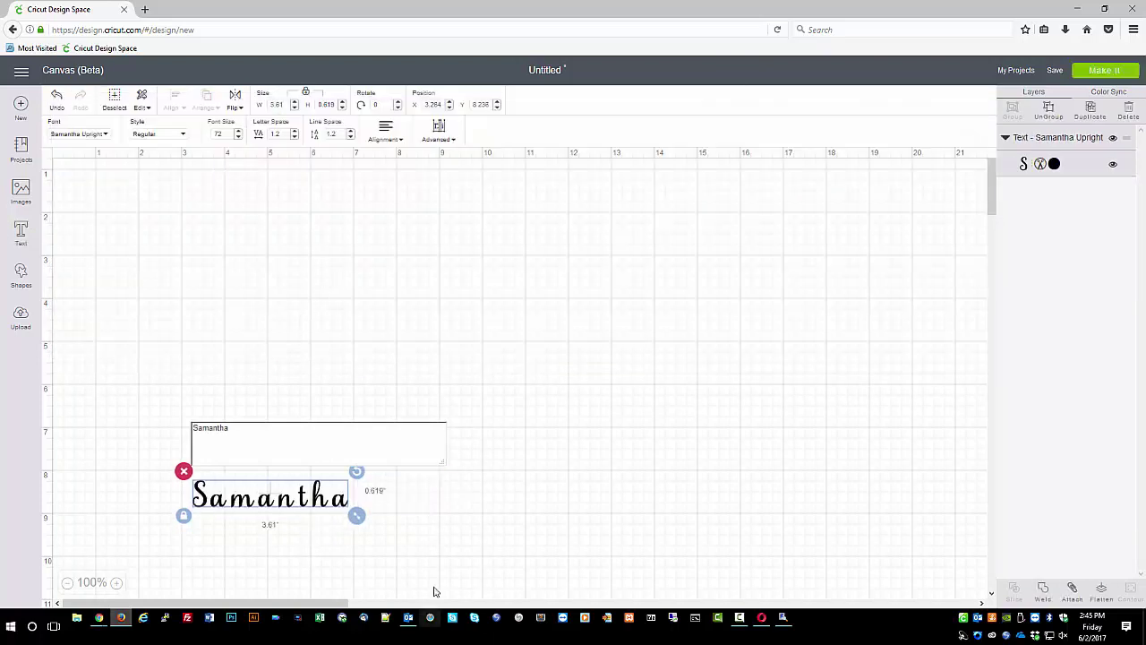
drag(304, 501, 787, 328)
click(523, 314)
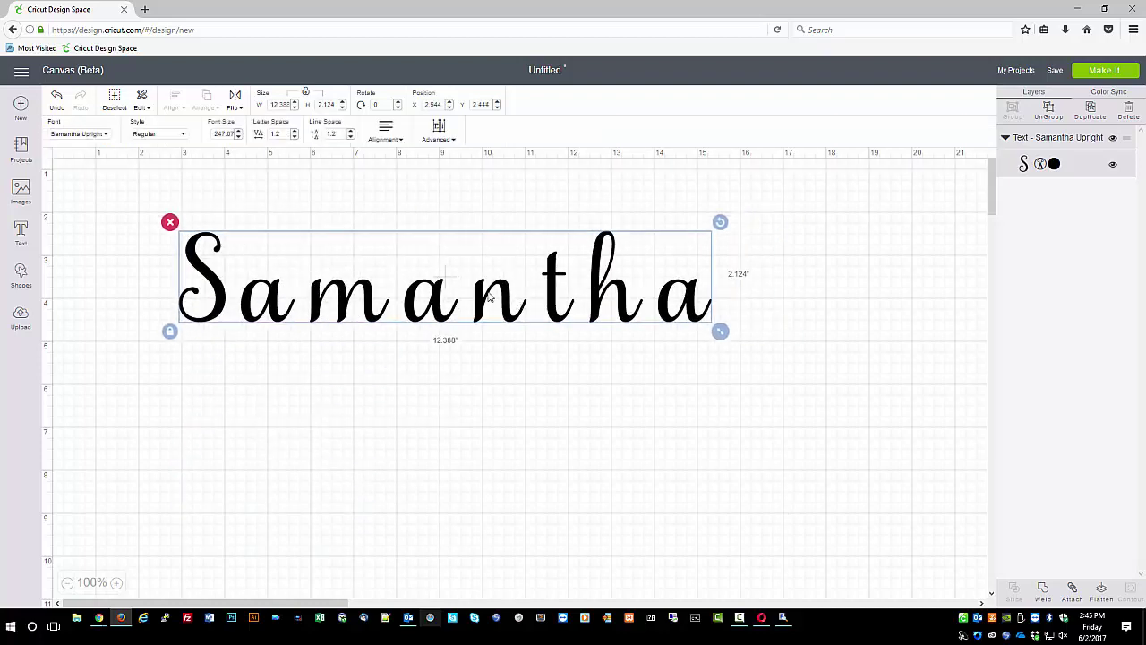
Lower the letter spacing to -0.5 and move the text toward the canvas centre
click(294, 137)
click(294, 137)
click(295, 137)
click(295, 137)
click(295, 137)
click(295, 137)
click(295, 137)
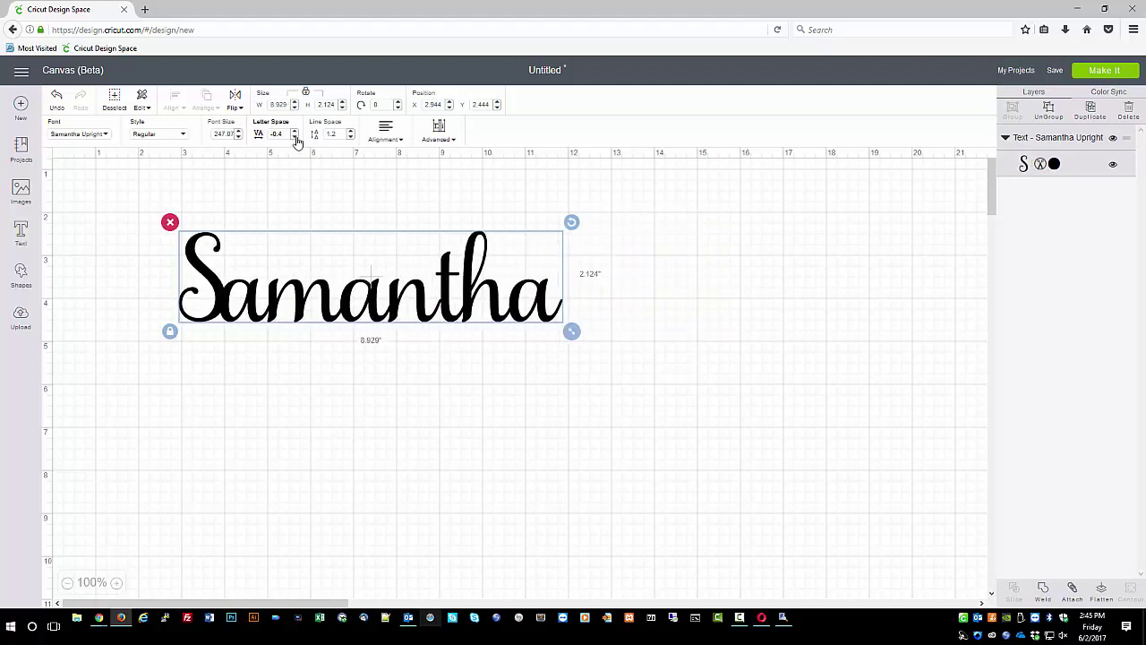
click(295, 137)
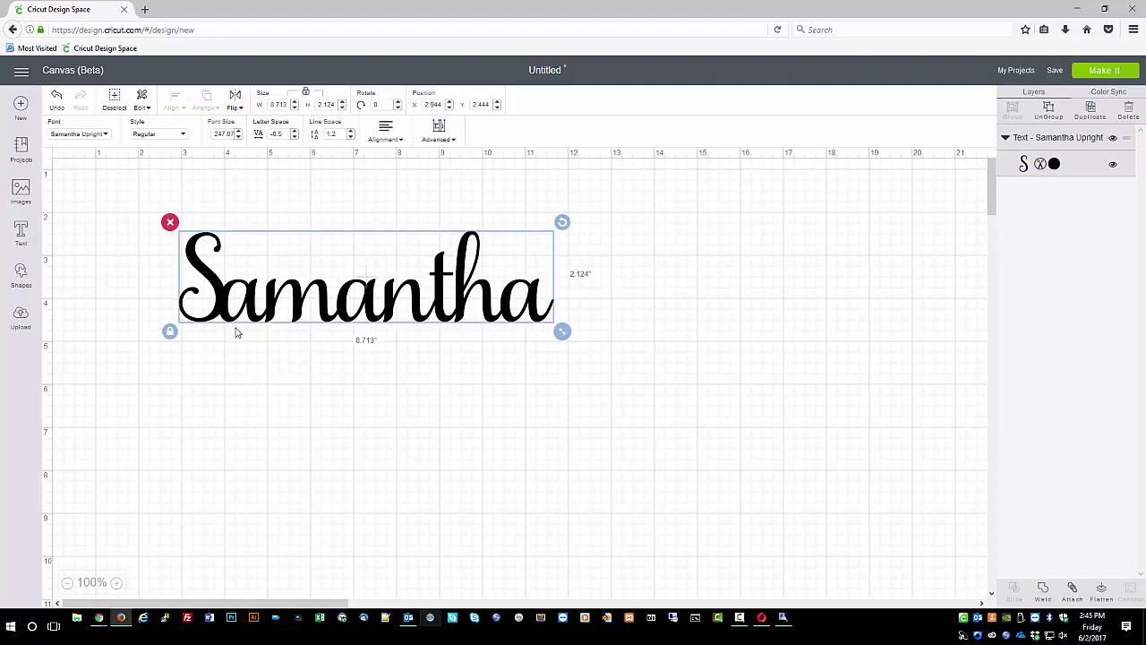
drag(409, 304, 487, 309)
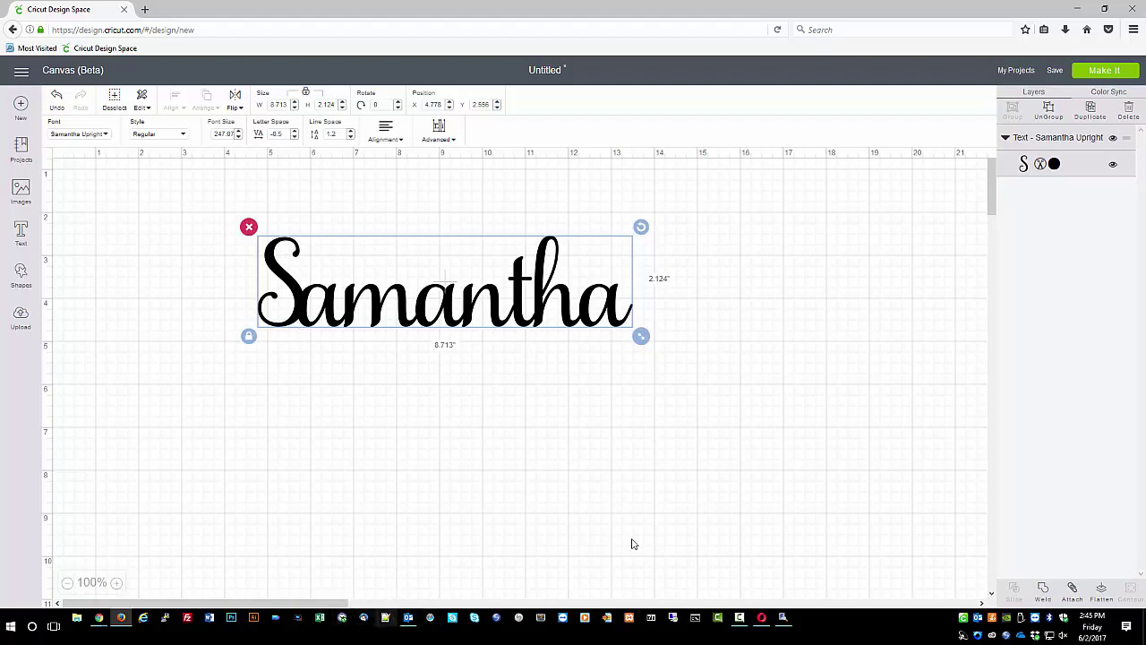
Return to MainType and scroll the Characters grid down to the swash alternates
click(782, 616)
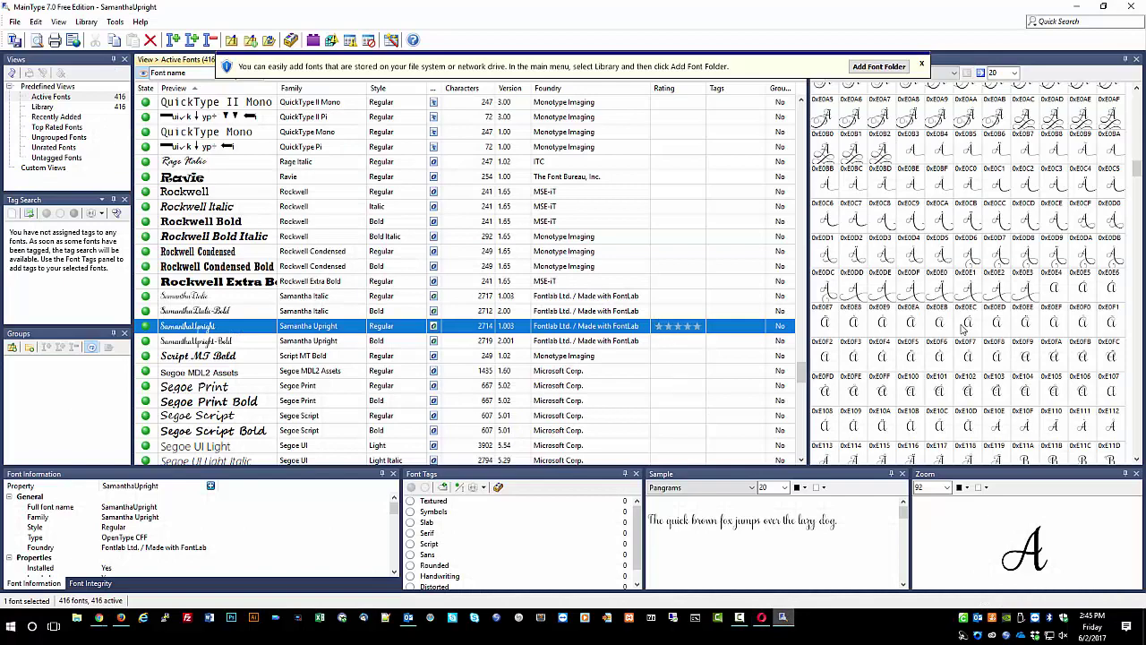
click(1136, 343)
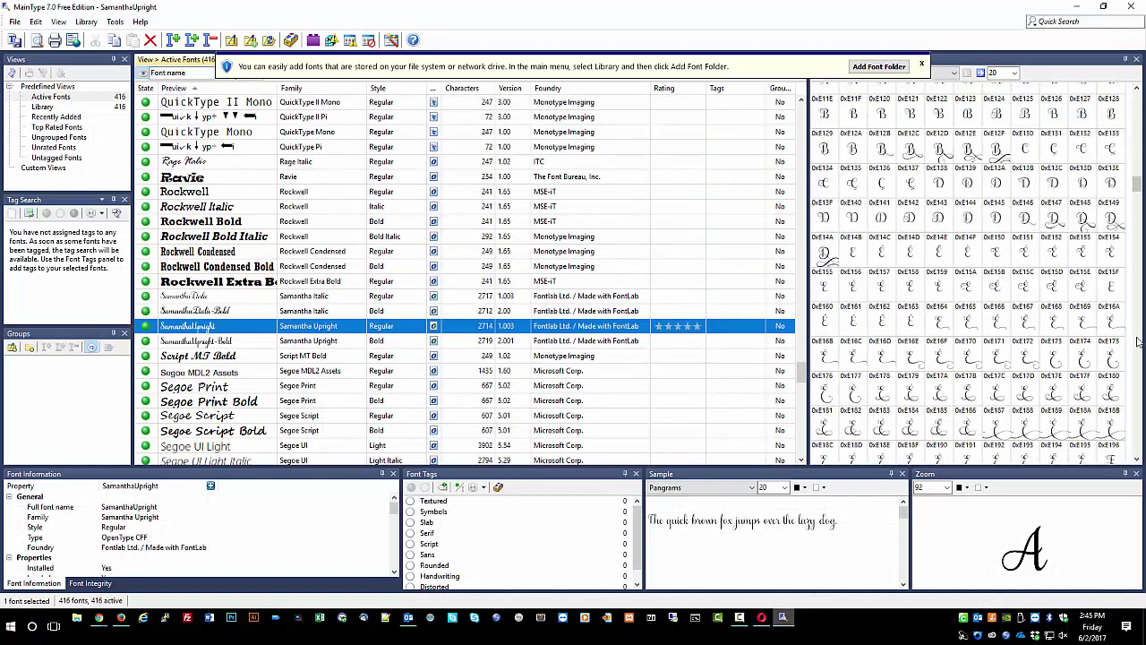
click(1137, 343)
click(1137, 344)
click(1136, 347)
click(1135, 351)
click(1135, 351)
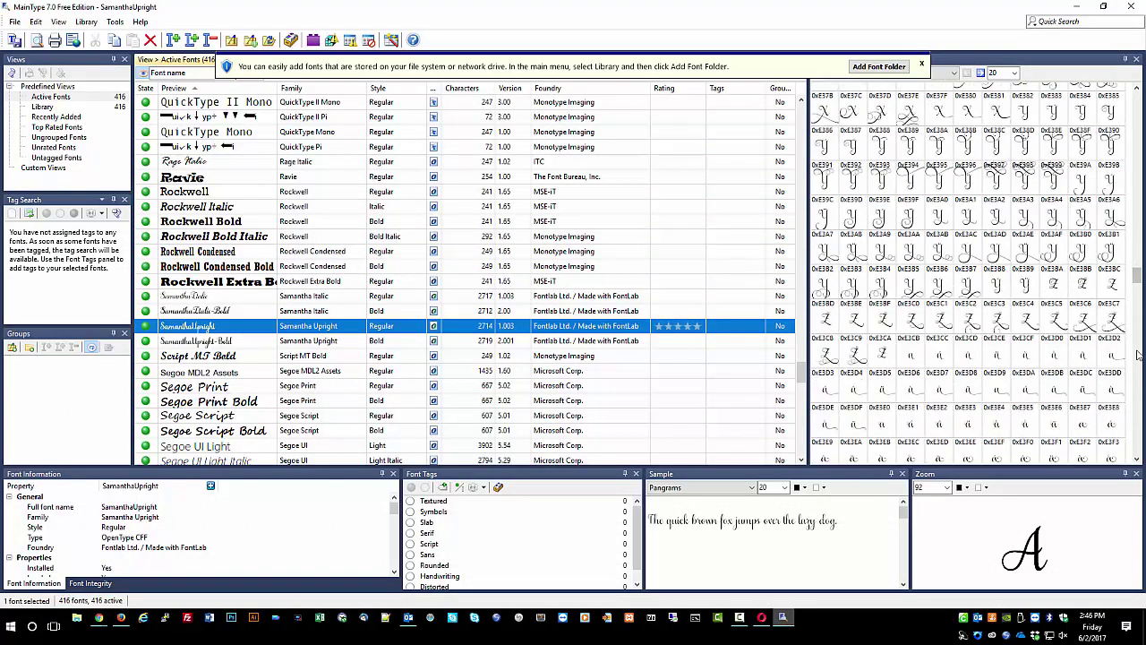
click(1135, 233)
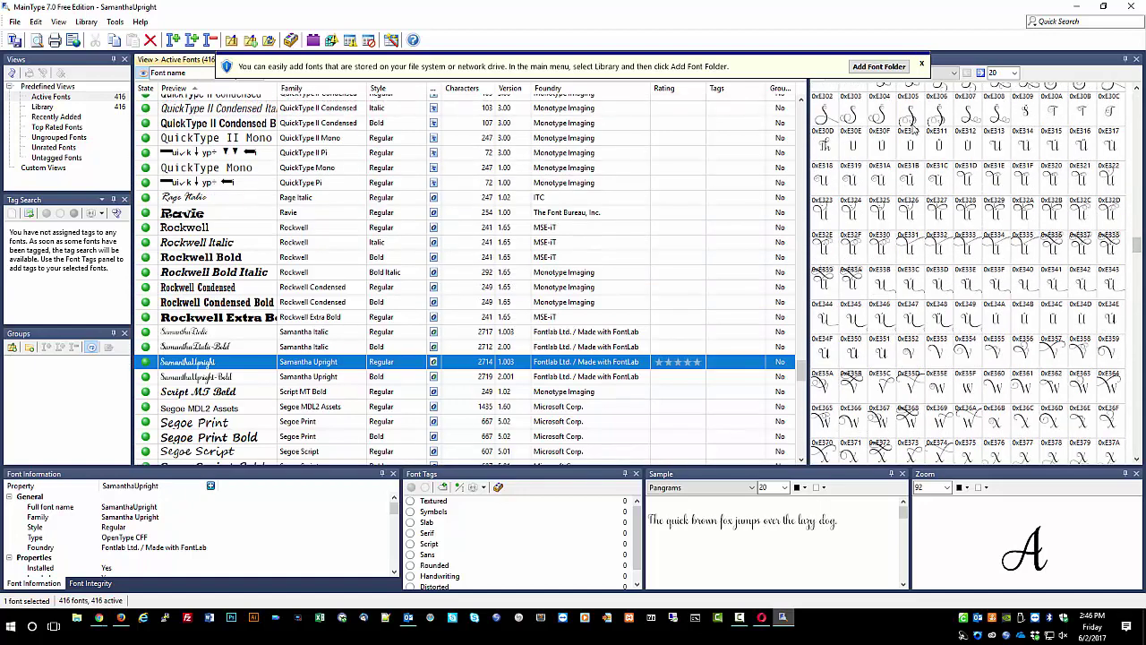
Preview the alternate swash glyphs enlarged, including the J glyph 0xE229
click(911, 119)
scroll(911, 116, up, 7)
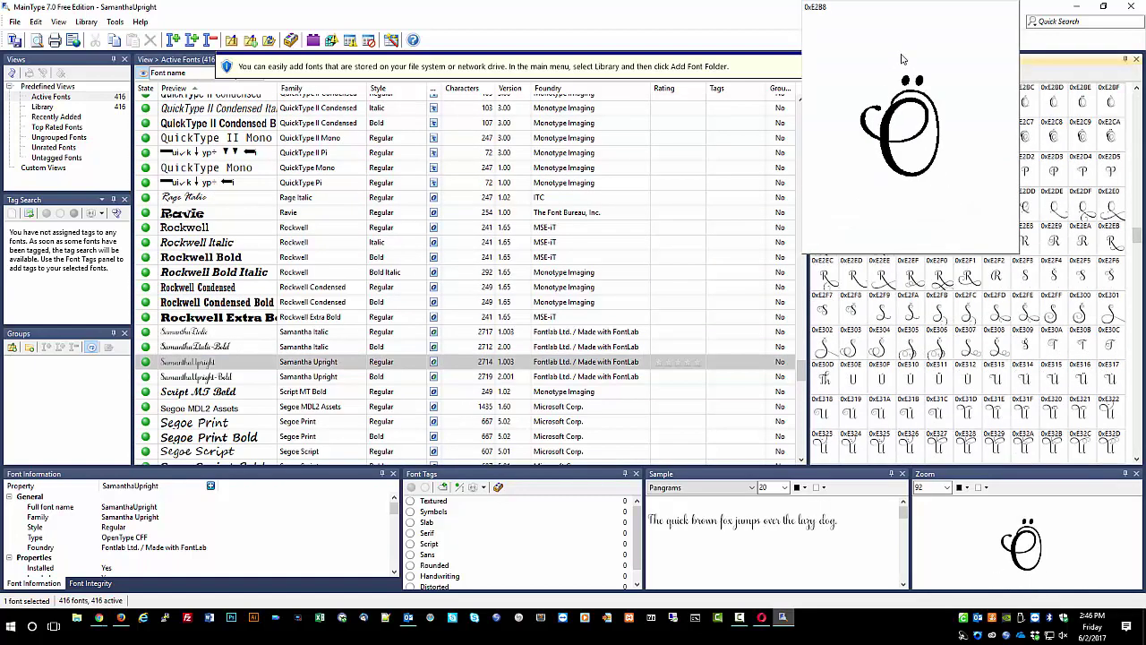
click(909, 106)
scroll(918, 295, down, 13)
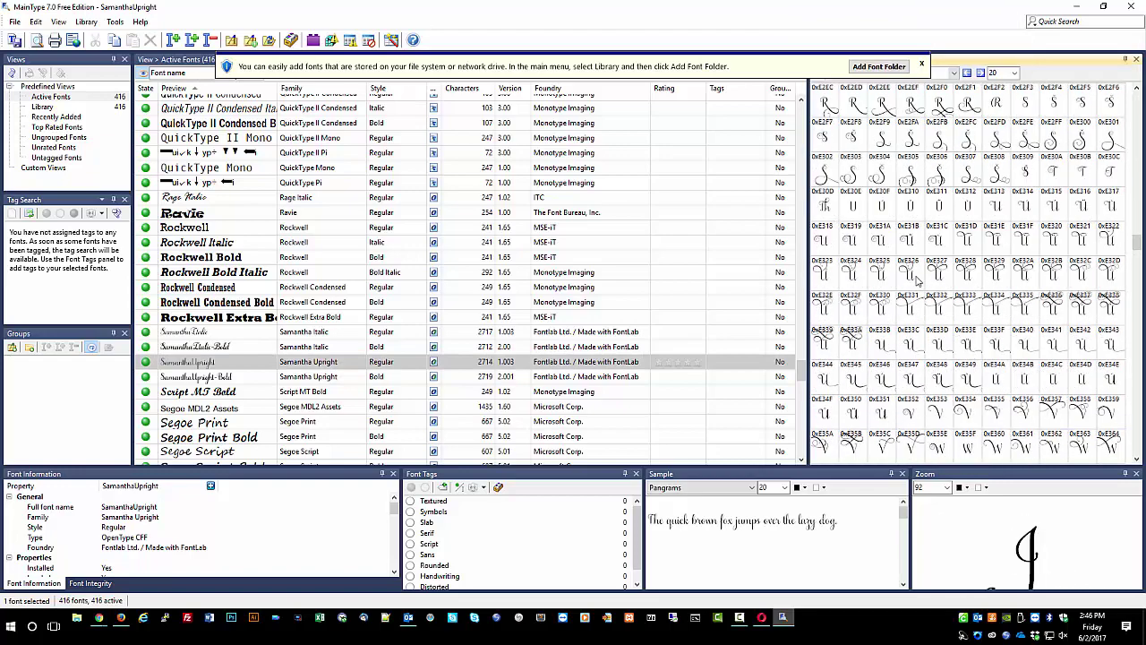
scroll(919, 345, up, 5)
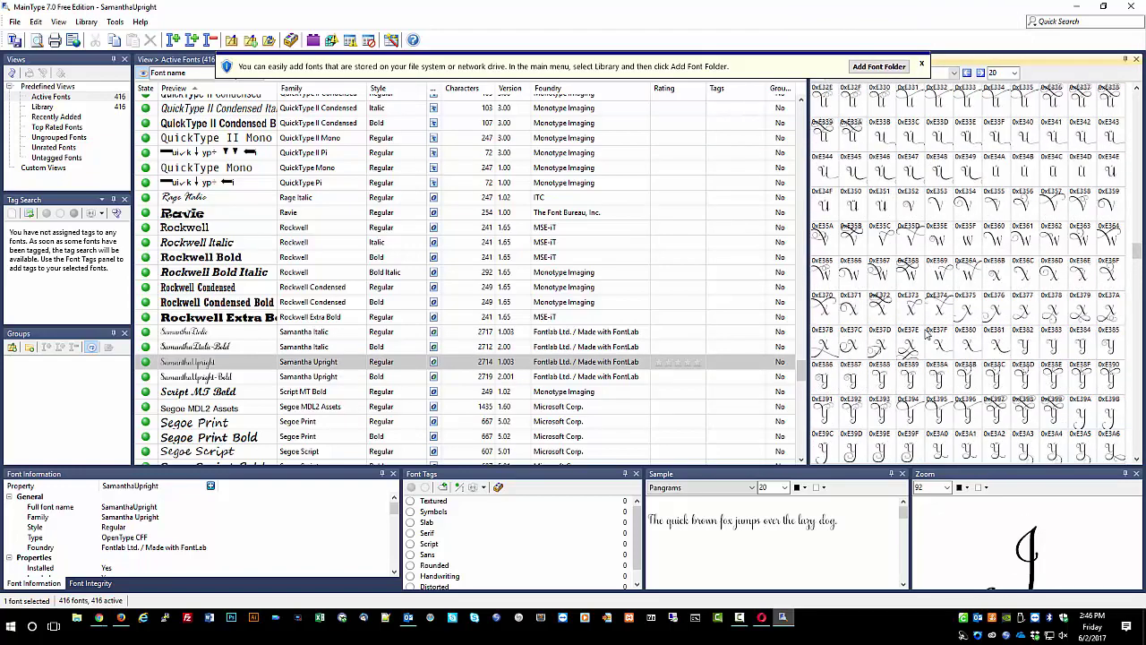
scroll(904, 175, up, 4)
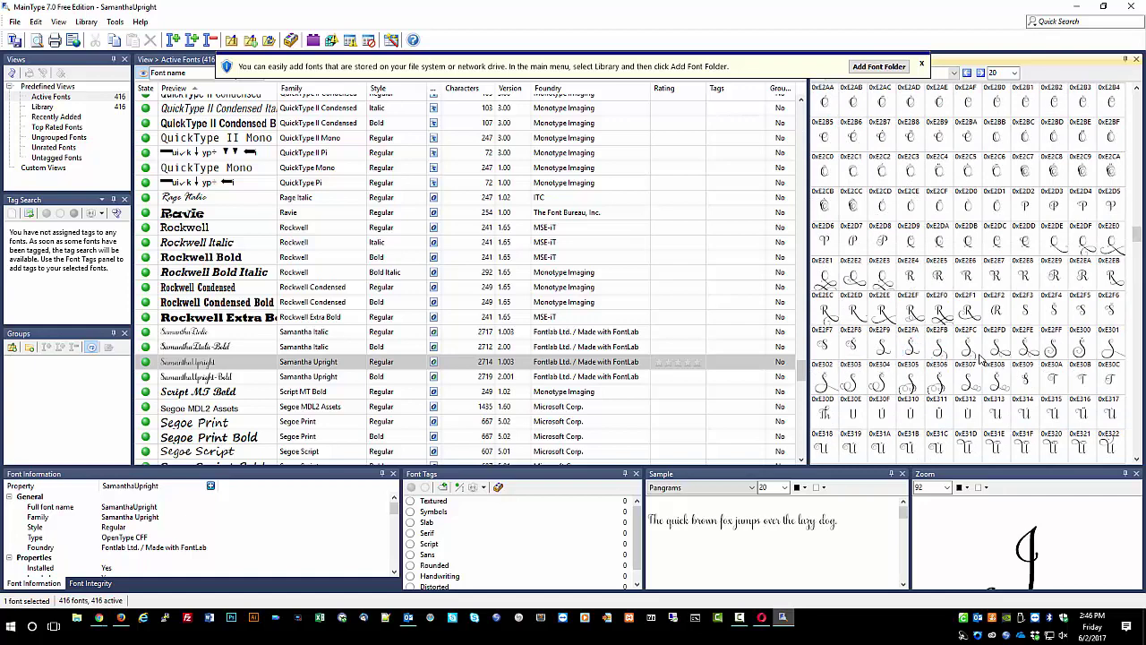
After previewing swash S 0xE2FC, copy the flourished S glyph 0xE303 to the clipboard
click(968, 349)
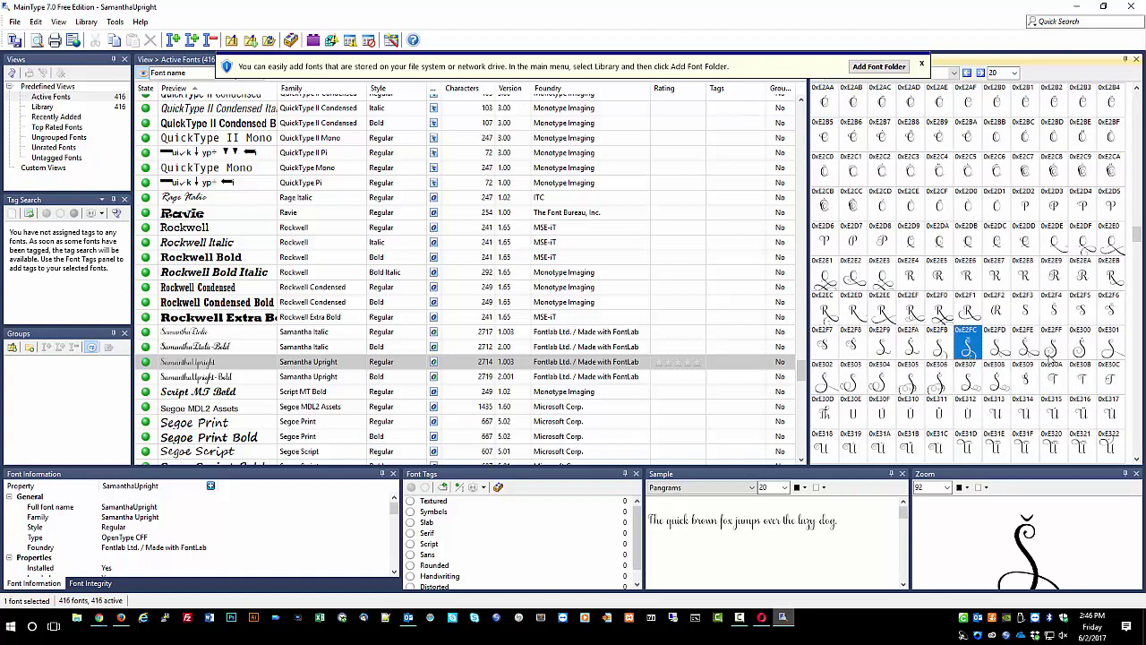
click(849, 383)
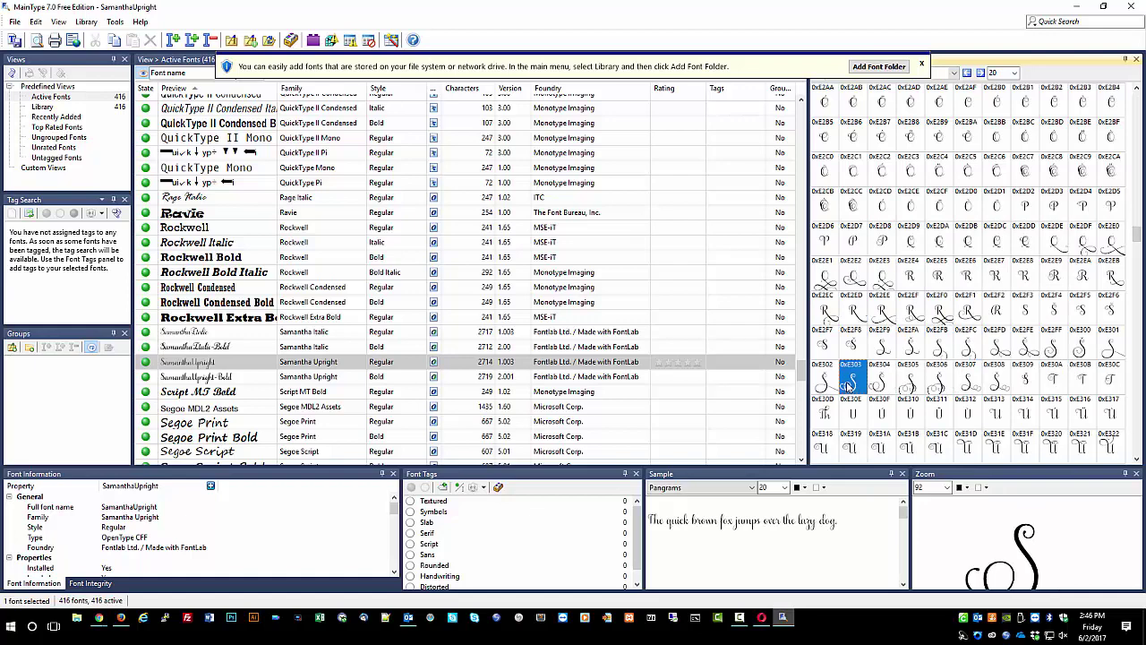
right_click(848, 384)
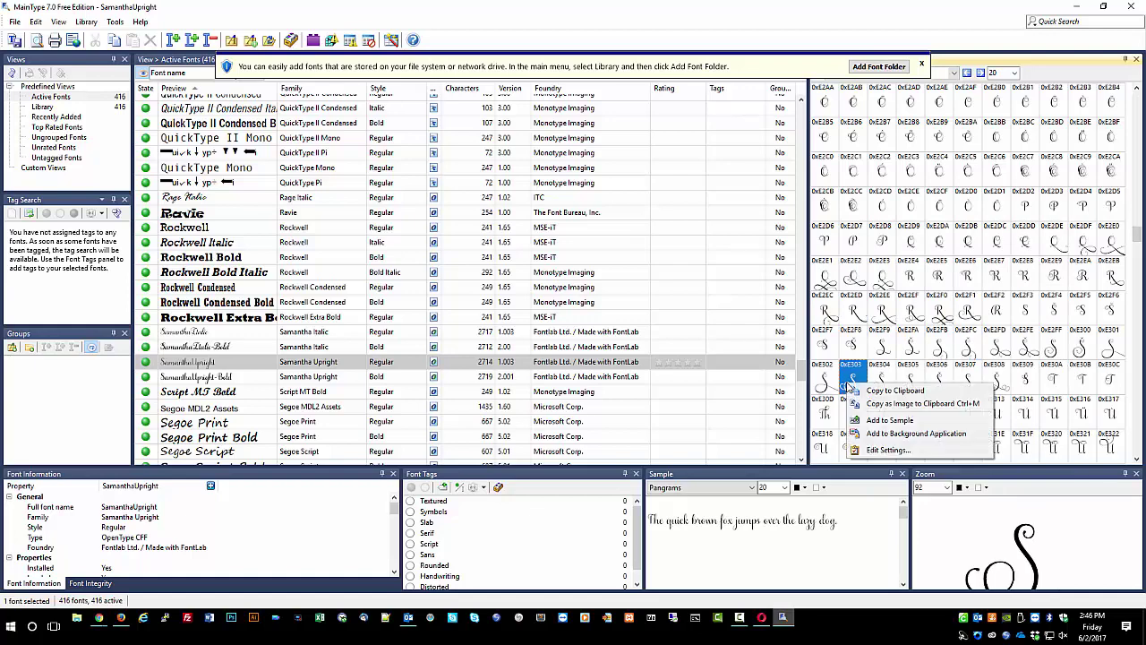
click(895, 390)
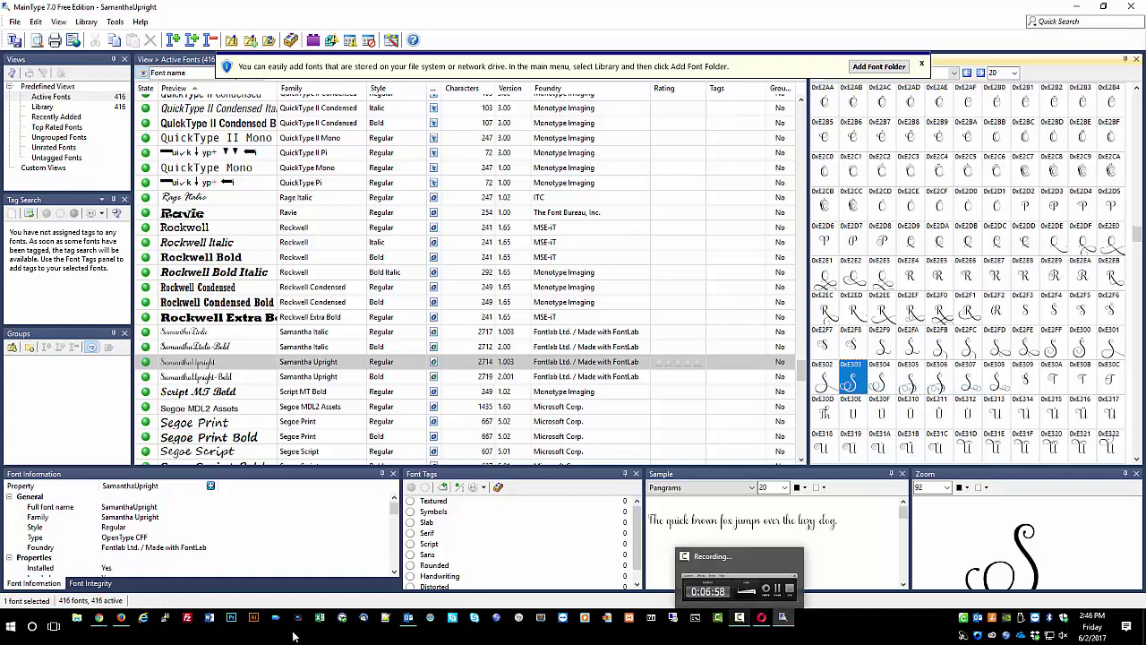
Paste the flourished swash S over the plain S of 'Samantha' and shift the word left
click(122, 620)
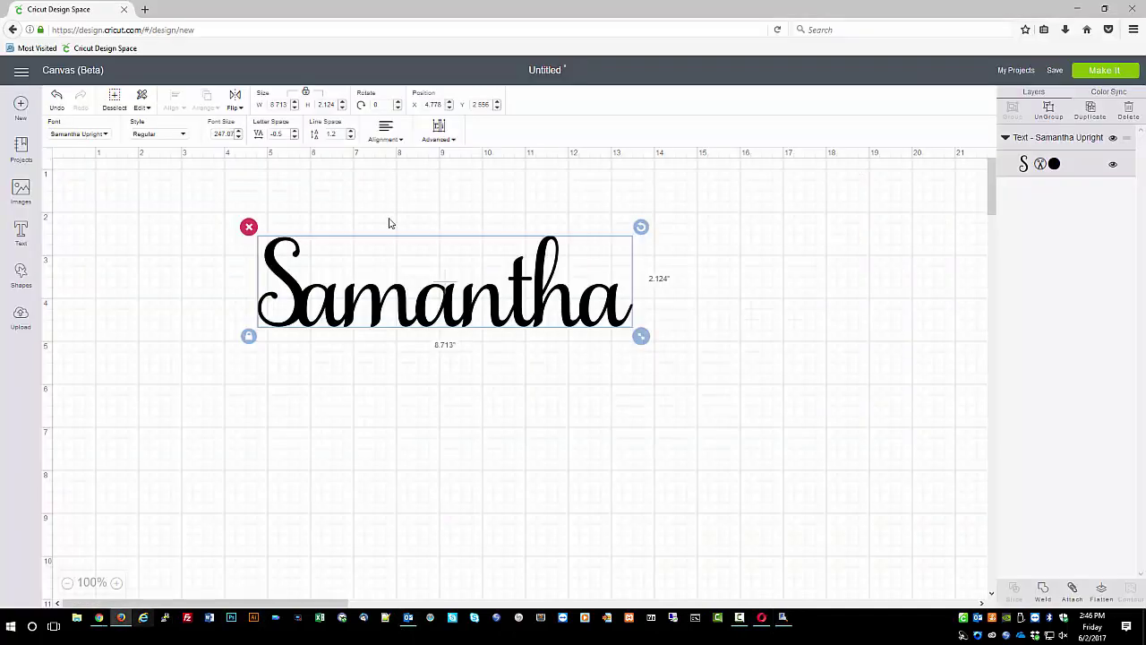
double_click(304, 295)
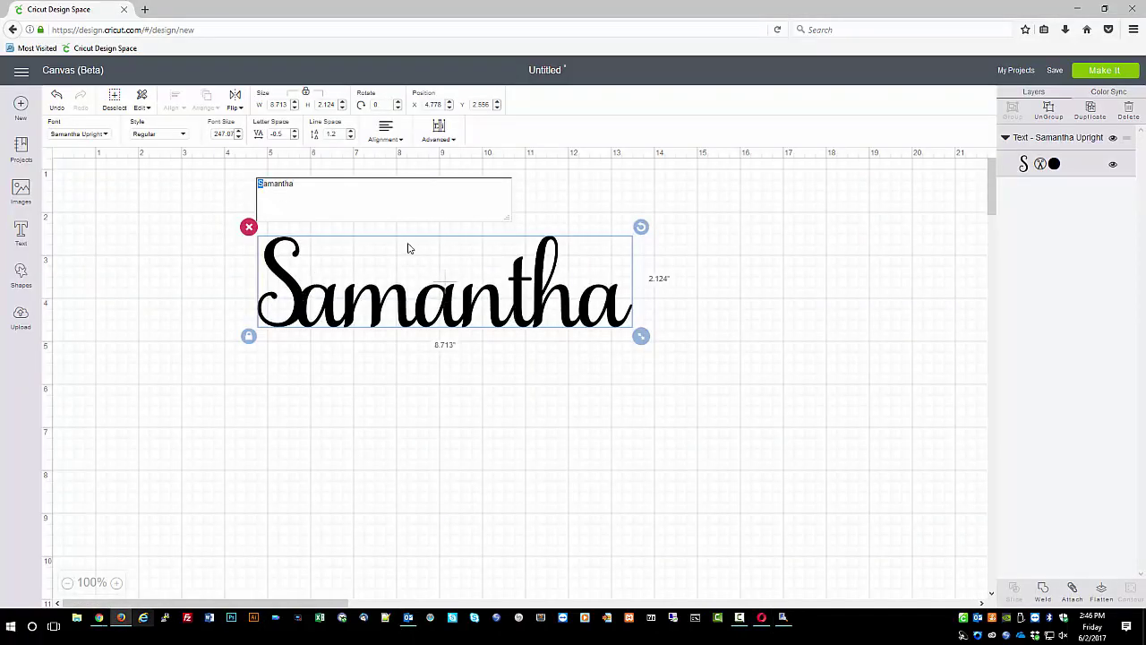
key(ctrl+v)
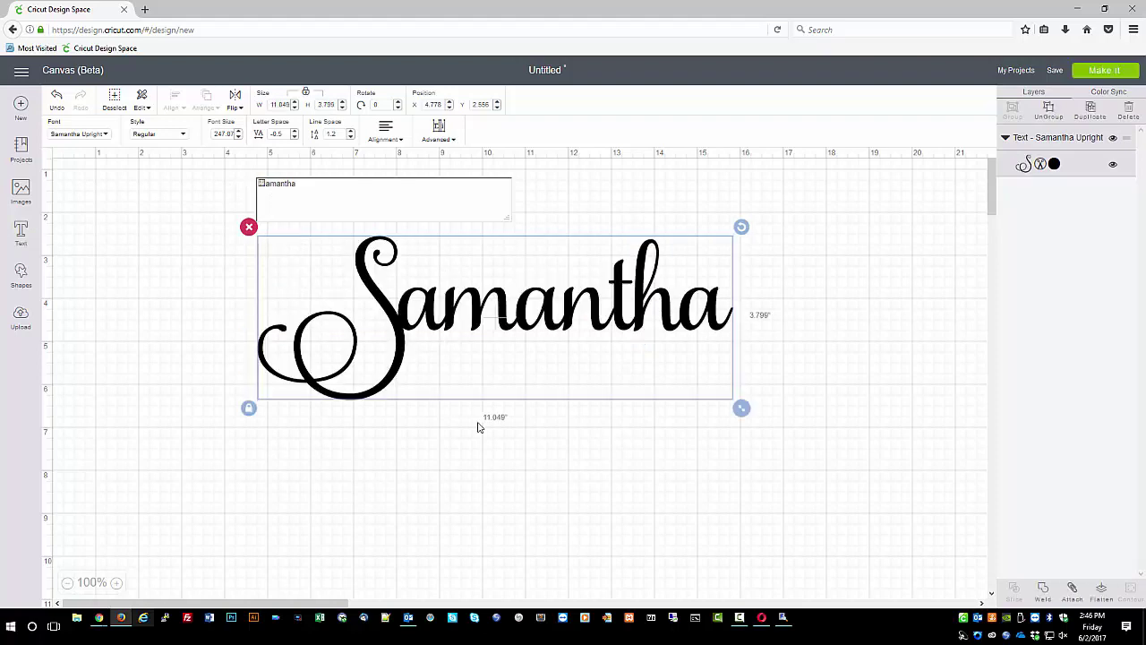
click(504, 442)
drag(488, 331, 397, 317)
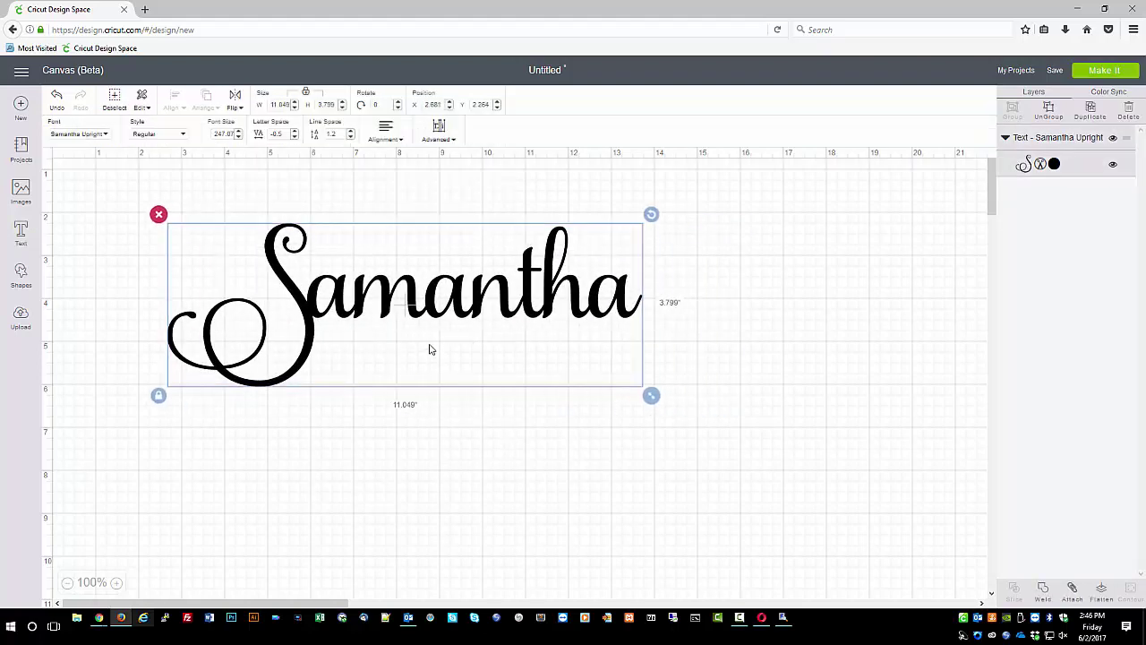
Scroll MainType's Characters grid to glyph 0xE403 and copy that swash a to the clipboard
click(782, 616)
scroll(1083, 259, down, 3)
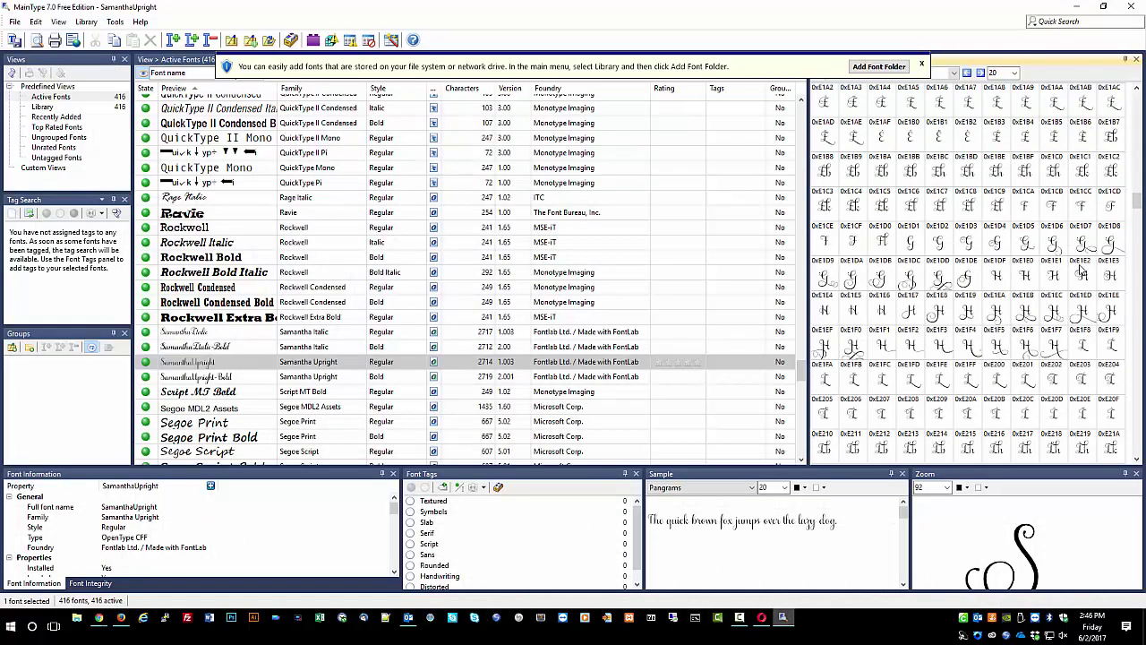
scroll(1081, 278, down, 6)
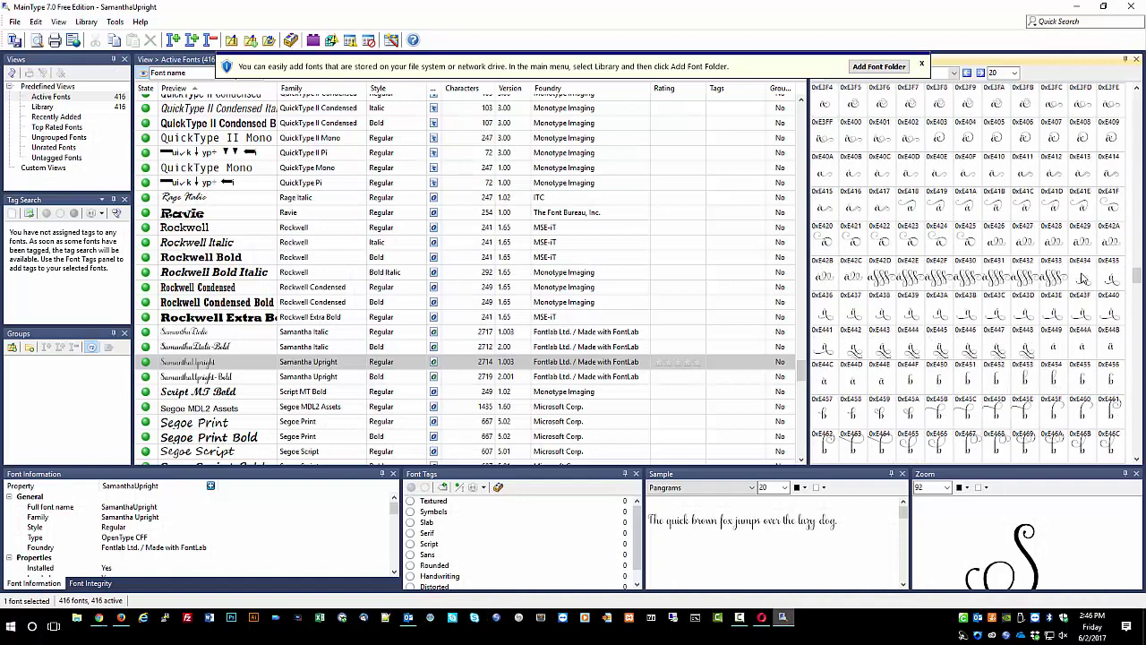
scroll(1079, 207, up, 2)
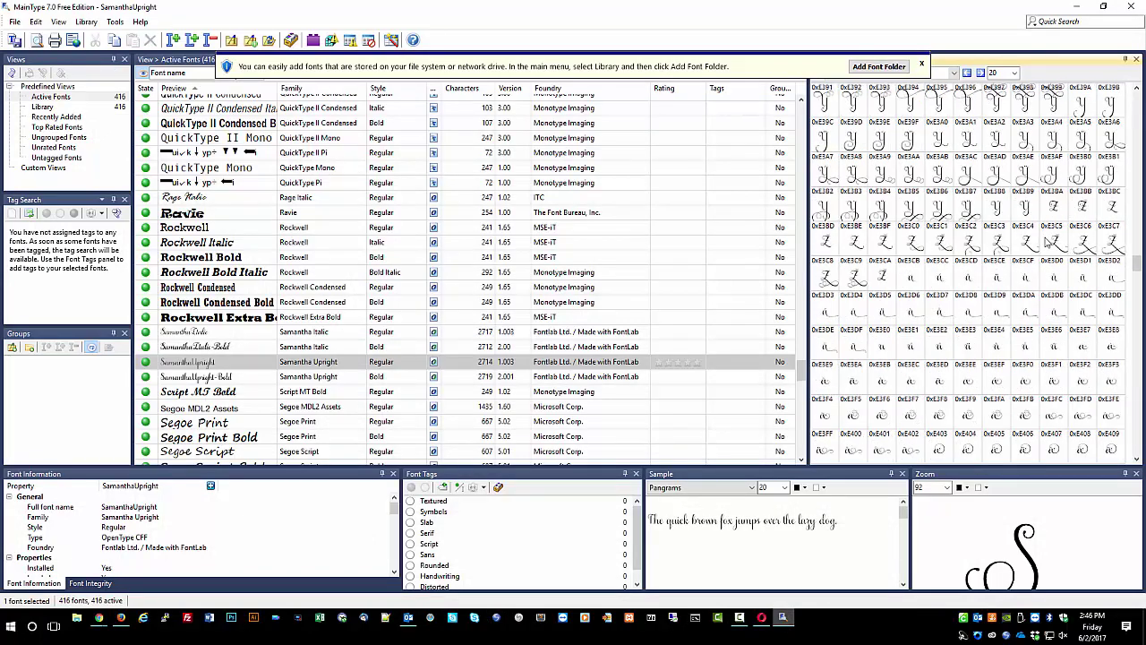
scroll(1049, 242, down, 2)
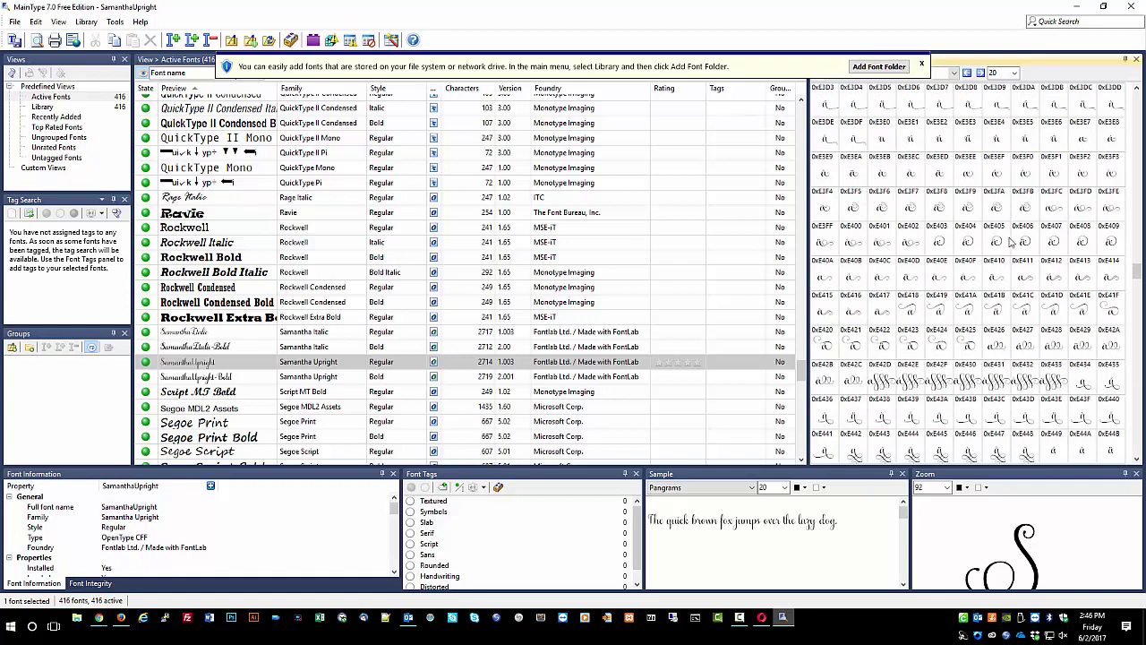
click(938, 247)
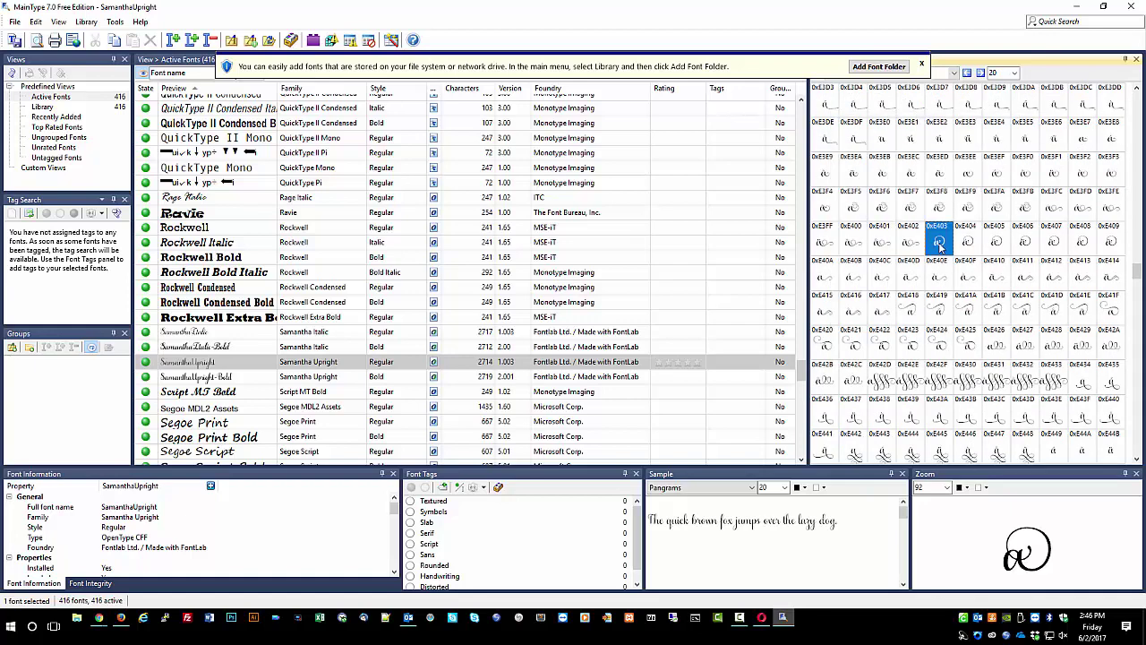
right_click(939, 246)
click(979, 256)
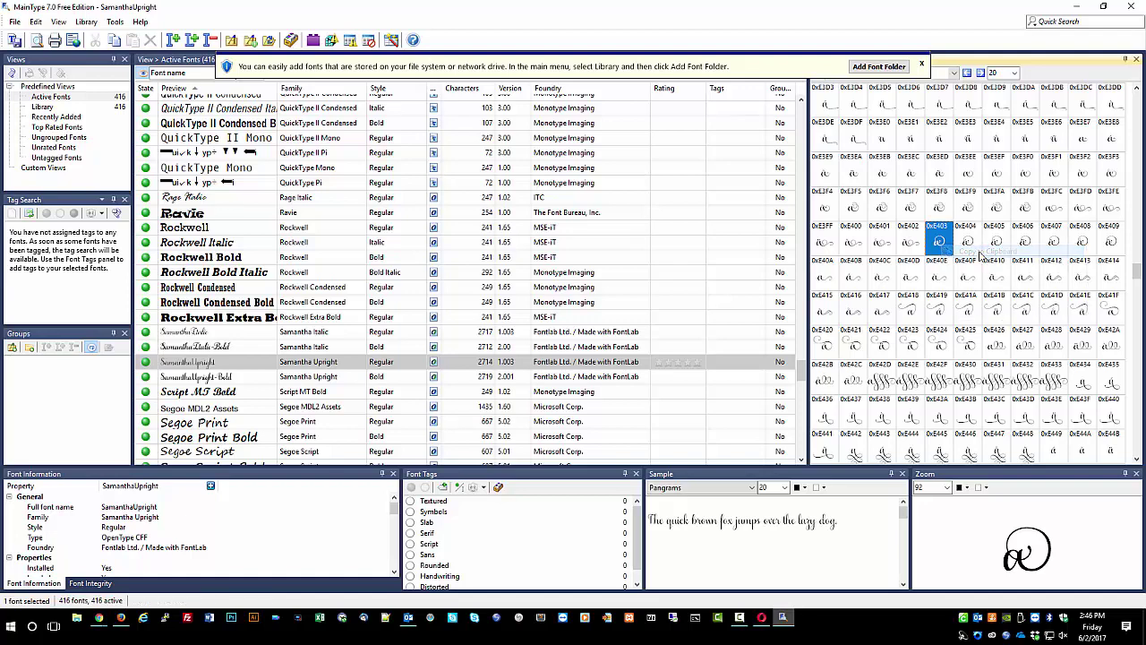
Delete the final a of 'Samantha', paste the swash a in its place, and move the word up-left
click(121, 616)
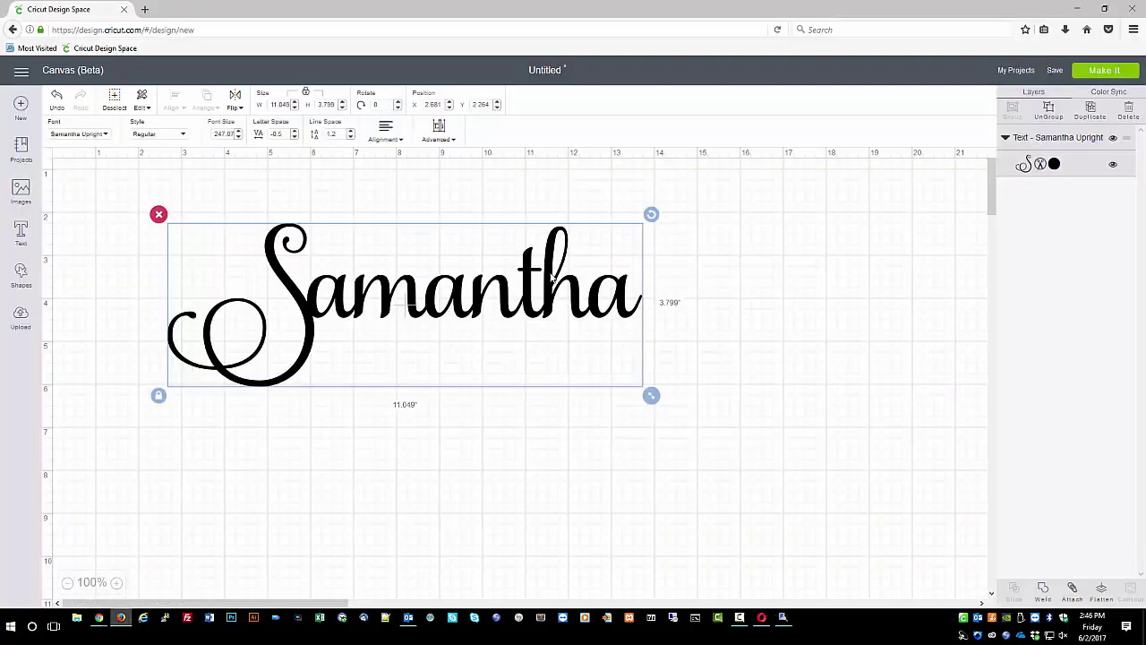
double_click(585, 291)
click(594, 325)
click(593, 308)
double_click(593, 308)
click(224, 177)
key(BackSpace)
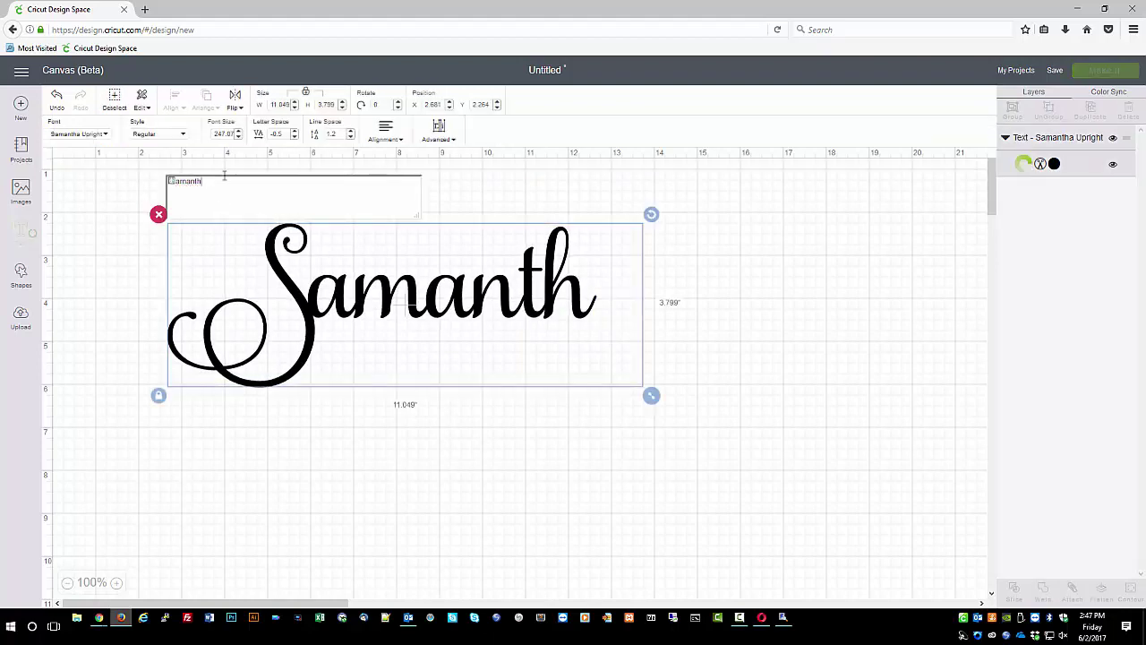
key(ctrl+v)
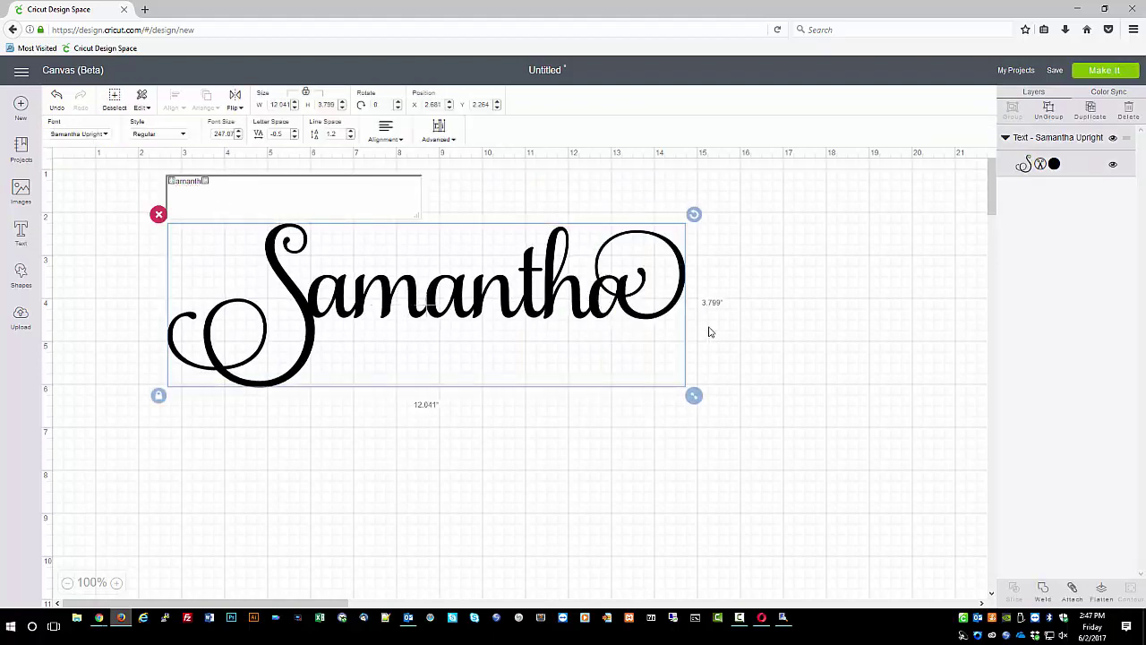
click(721, 345)
drag(479, 300, 434, 279)
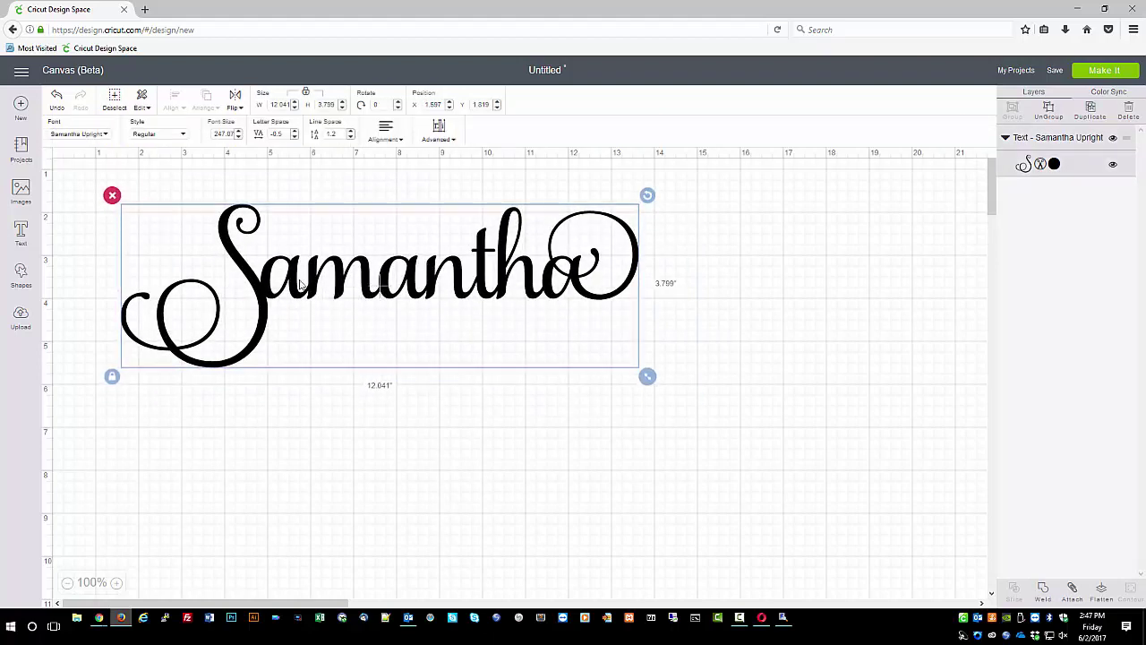
Ungroup the Samantha text into separate letters and nudge the flourished S slightly left
right_click(349, 288)
click(374, 266)
click(1043, 114)
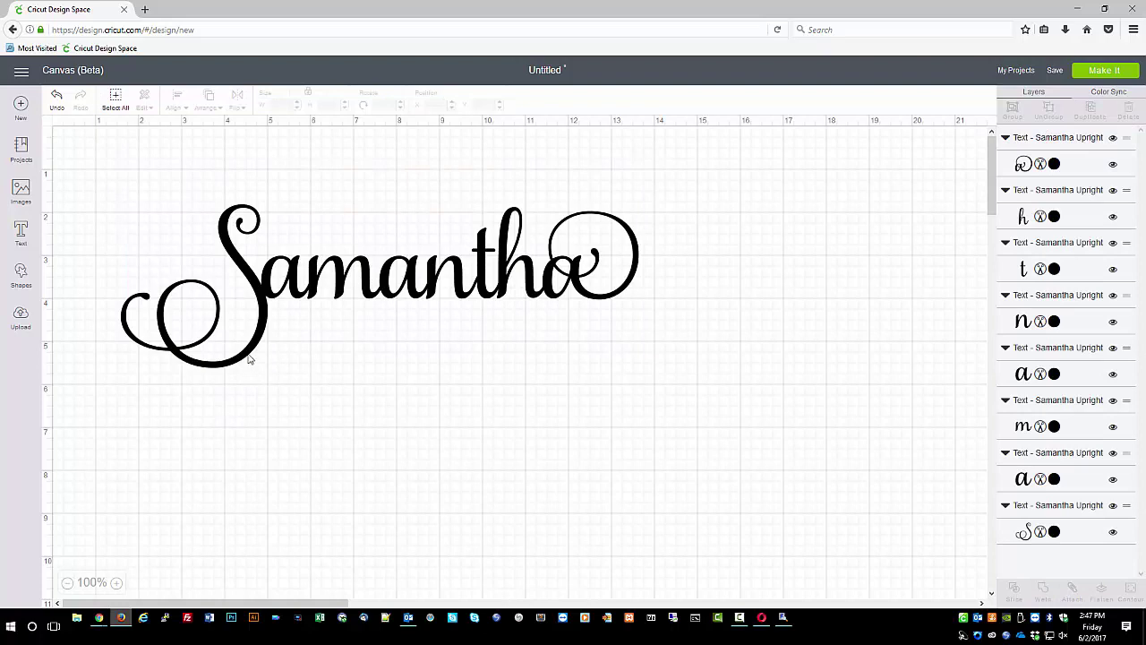
drag(249, 359, 245, 359)
Select all the letters, weld them into one Weld Result, and move it up and left
click(717, 429)
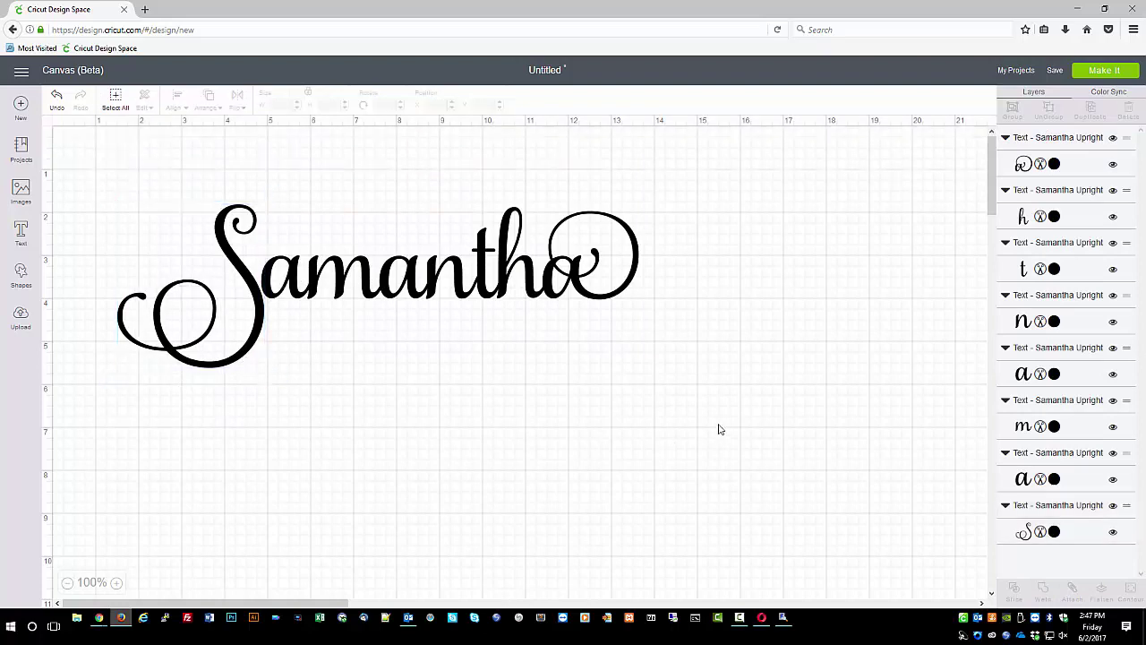
drag(718, 429, 59, 155)
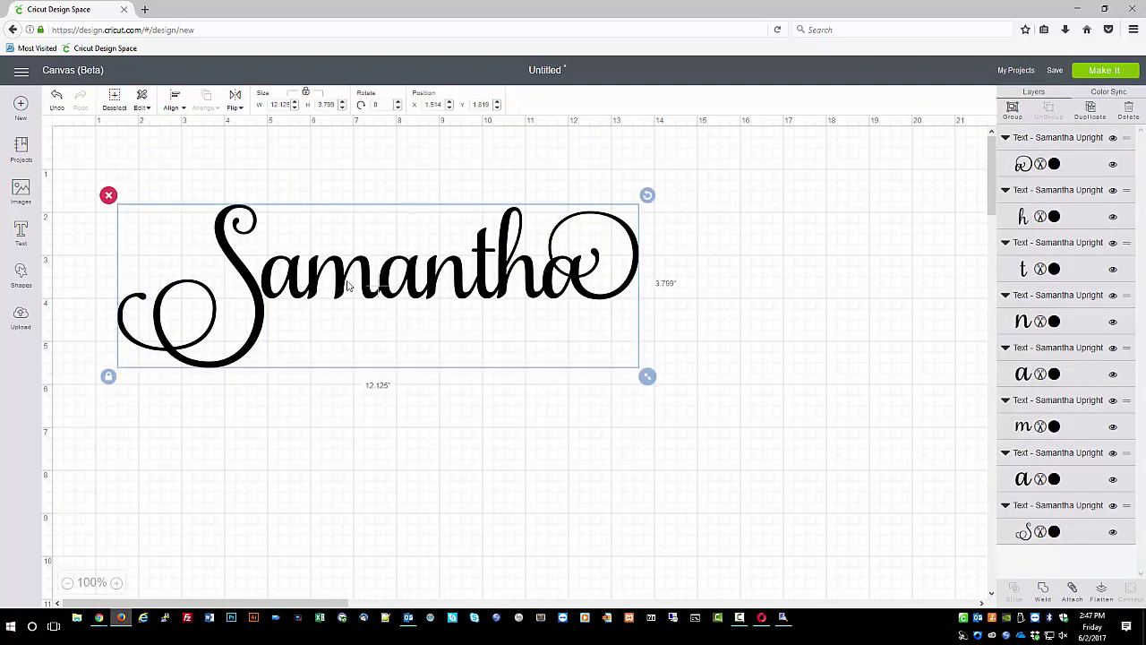
click(1043, 593)
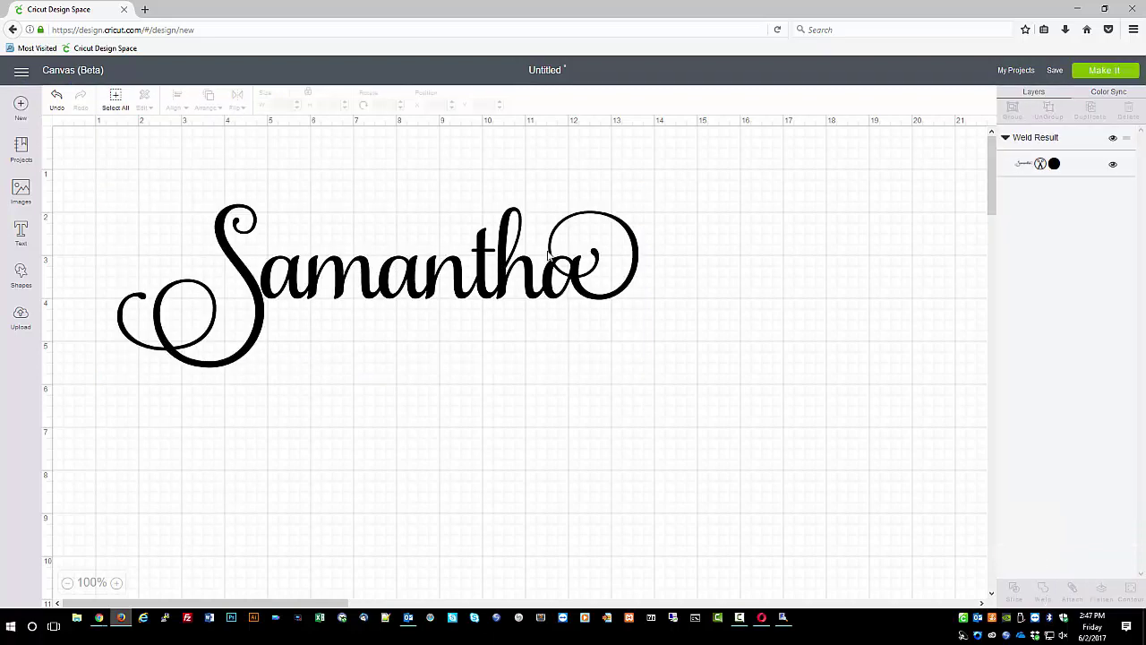
drag(506, 276, 479, 230)
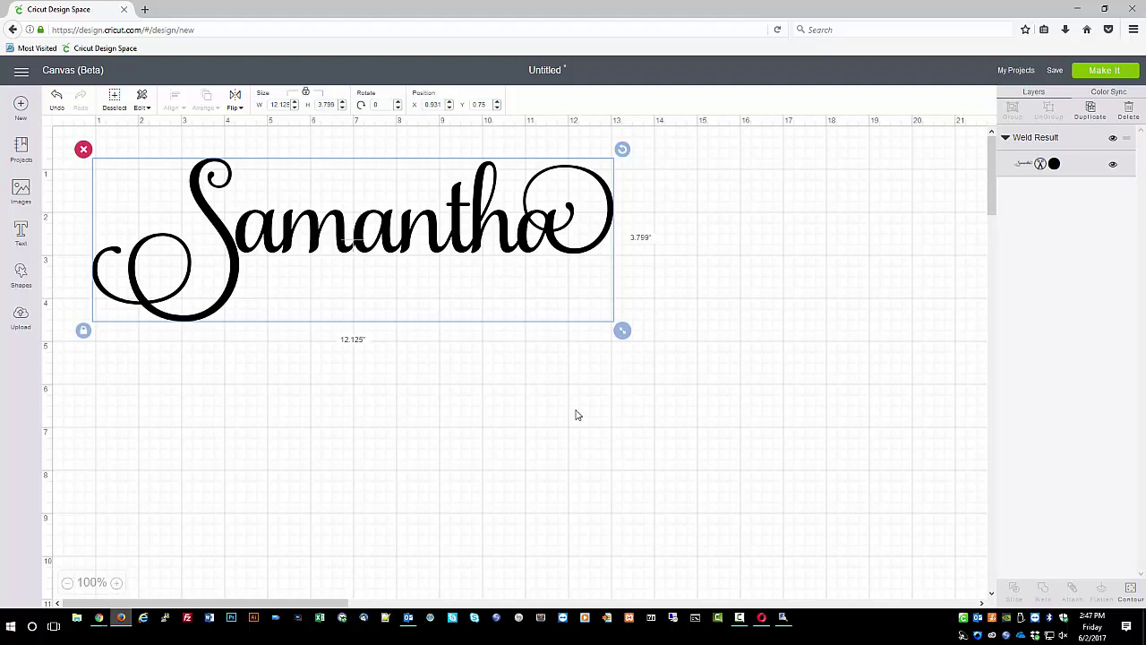
Return to MainType, preview glyph 0xE42F enlarged, and select the sample pangram sentence
click(782, 616)
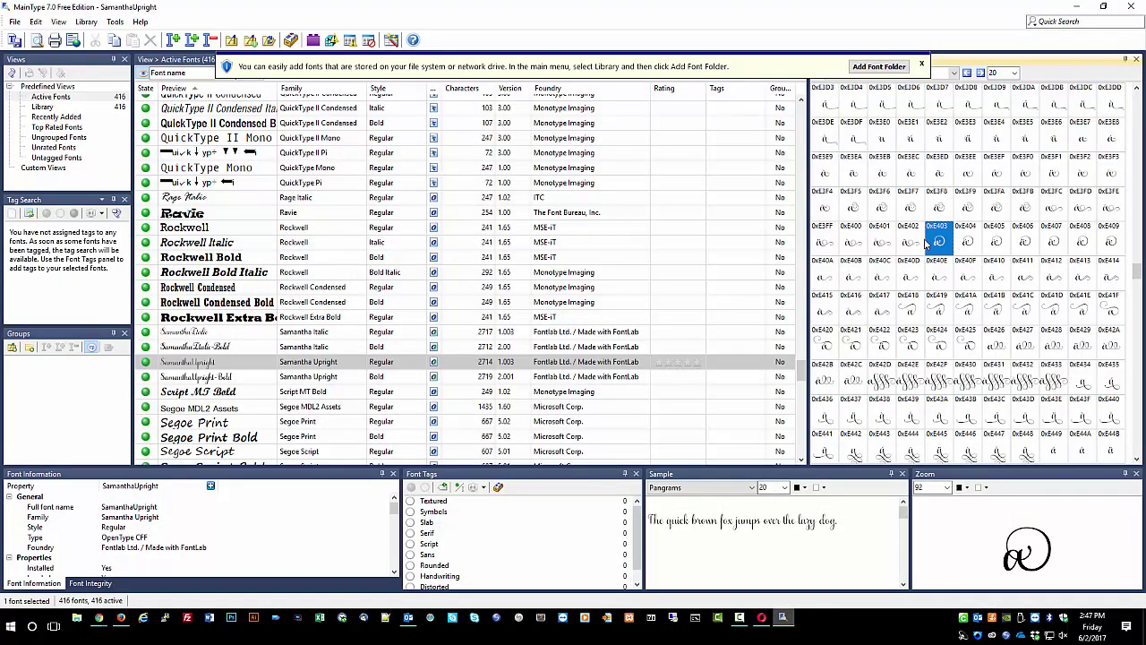
mouse_move(948, 241)
click(939, 386)
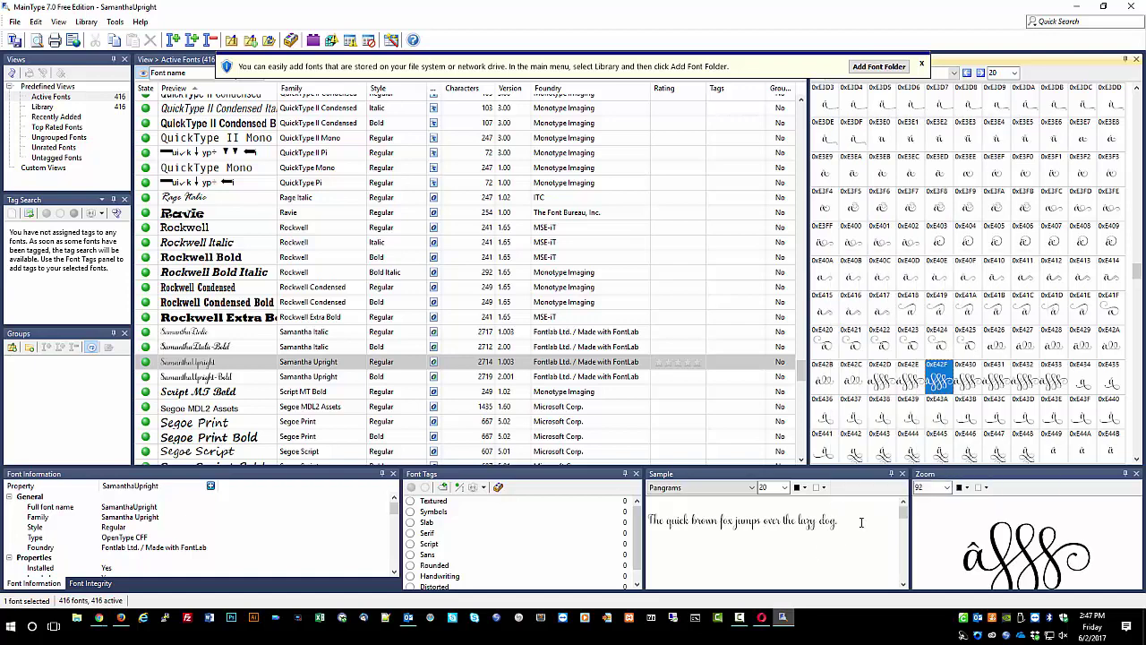
drag(838, 521, 643, 523)
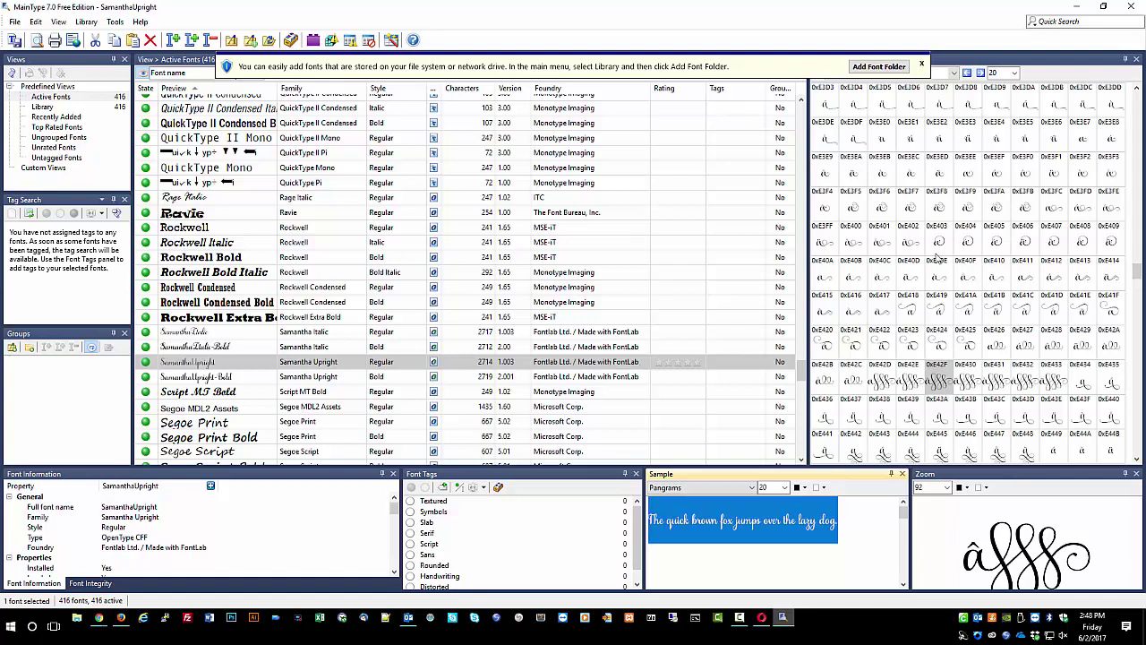
Close the yellow 'You can easily add fonts…' info bar in MainType
click(920, 65)
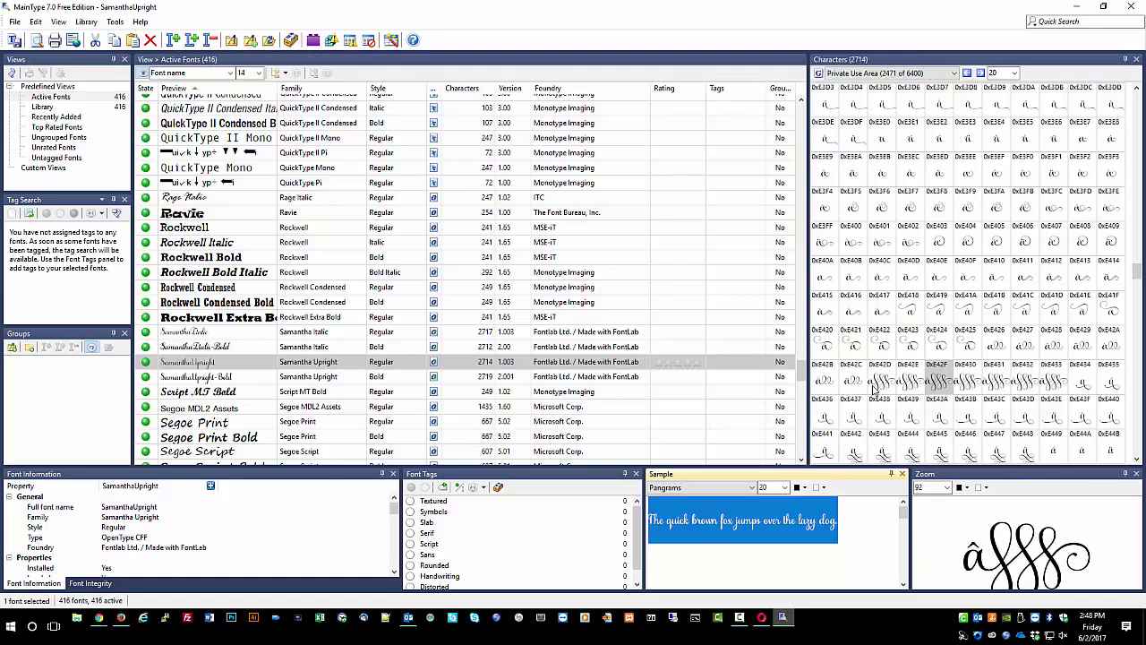